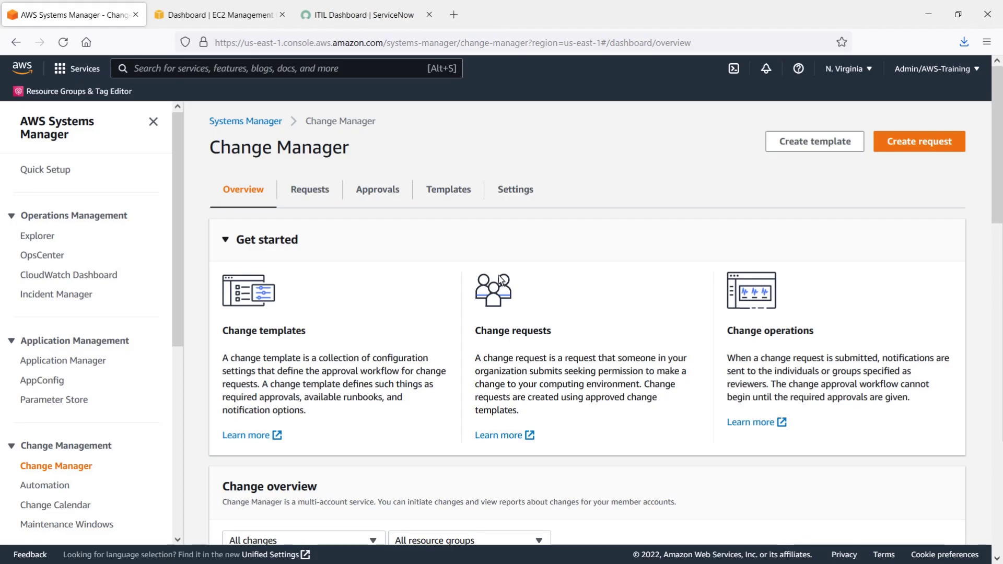
- Open the RestartingEC2instances change template's details in AWS Systems Manager
click(450, 194)
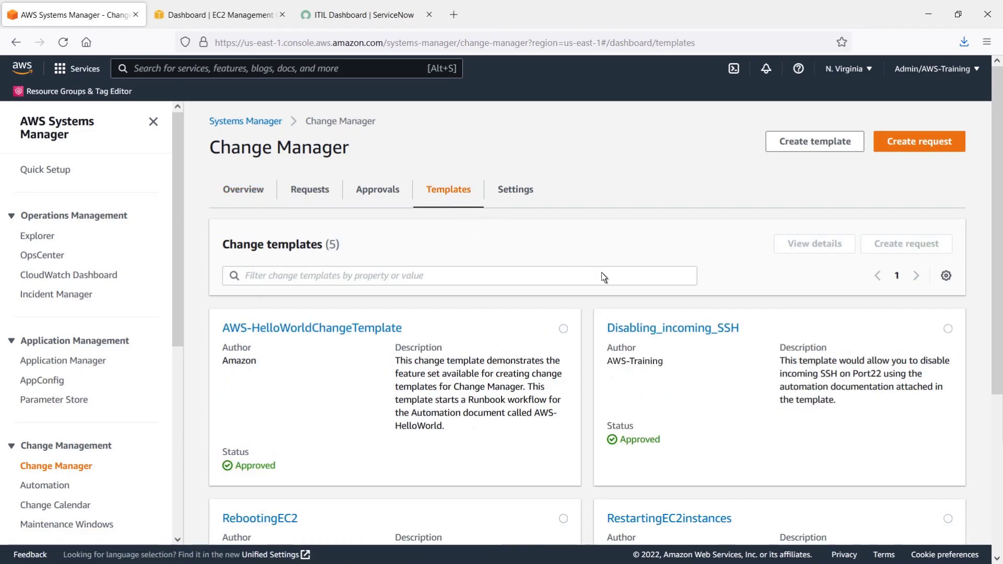
scroll(977, 476, down, 2)
scroll(977, 476, down, 2)
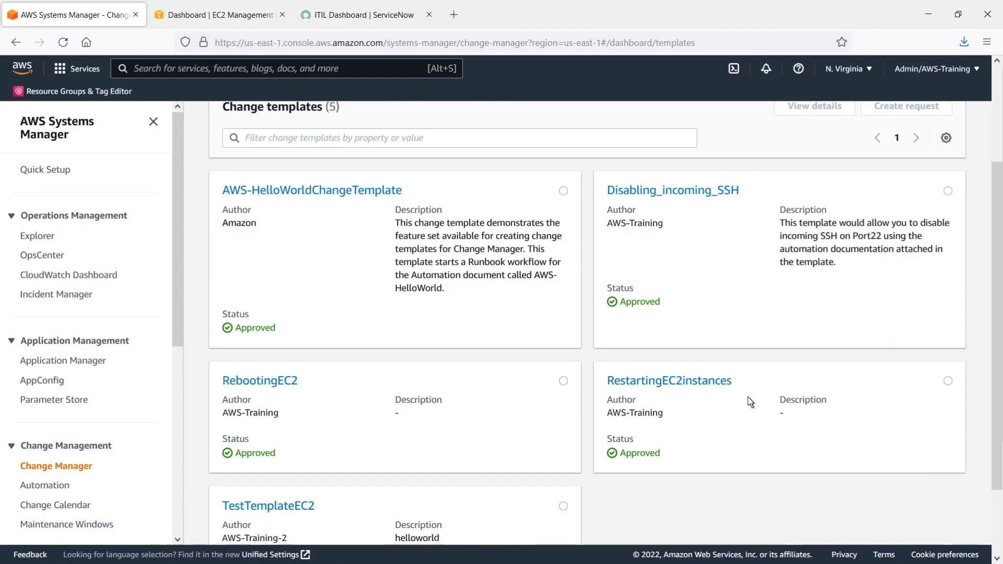
click(714, 385)
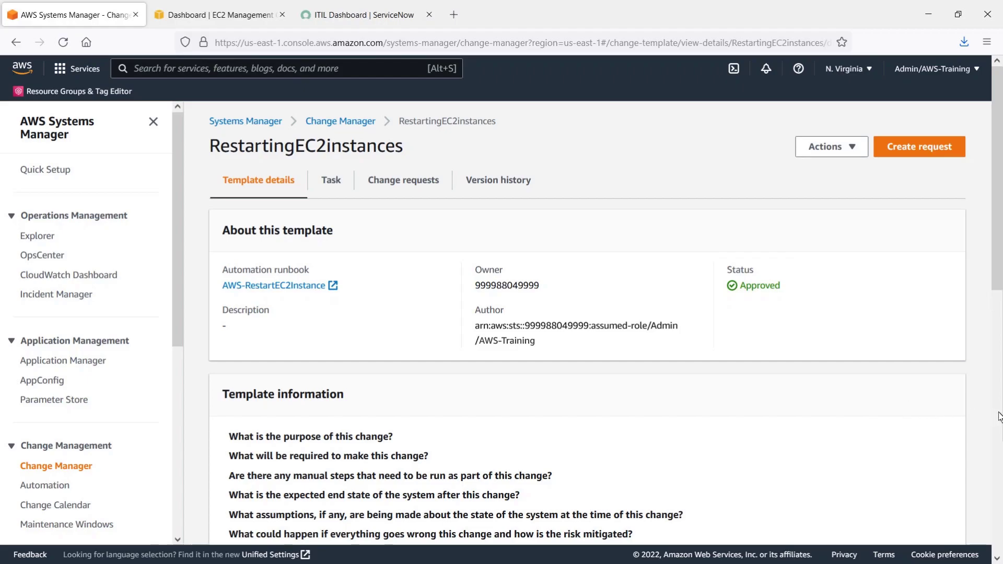
scroll(1000, 416, down, 4)
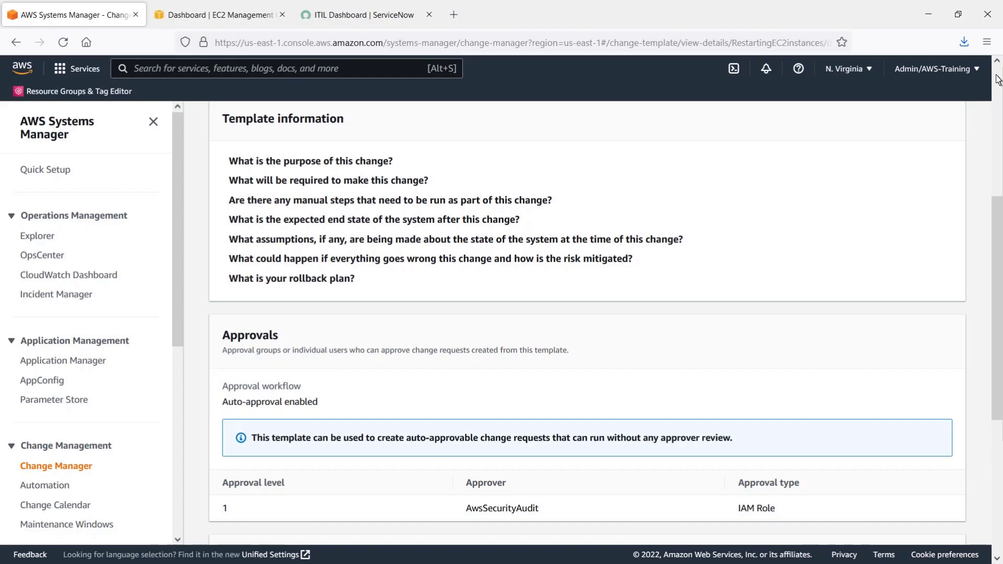
scroll(997, 78, up, 5)
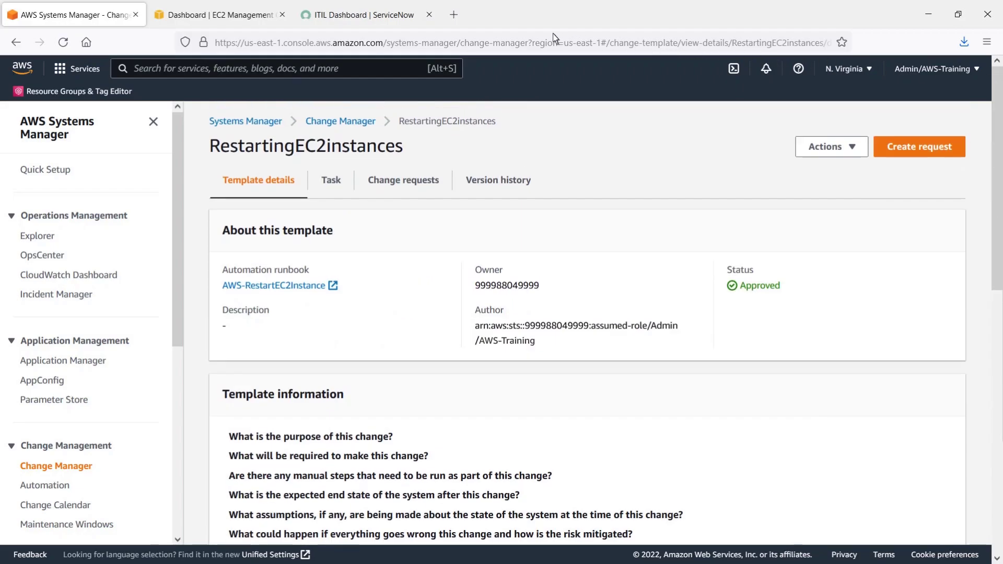
- Move from the template's approval details to the ServiceNow ITIL Dashboard tab
click(364, 14)
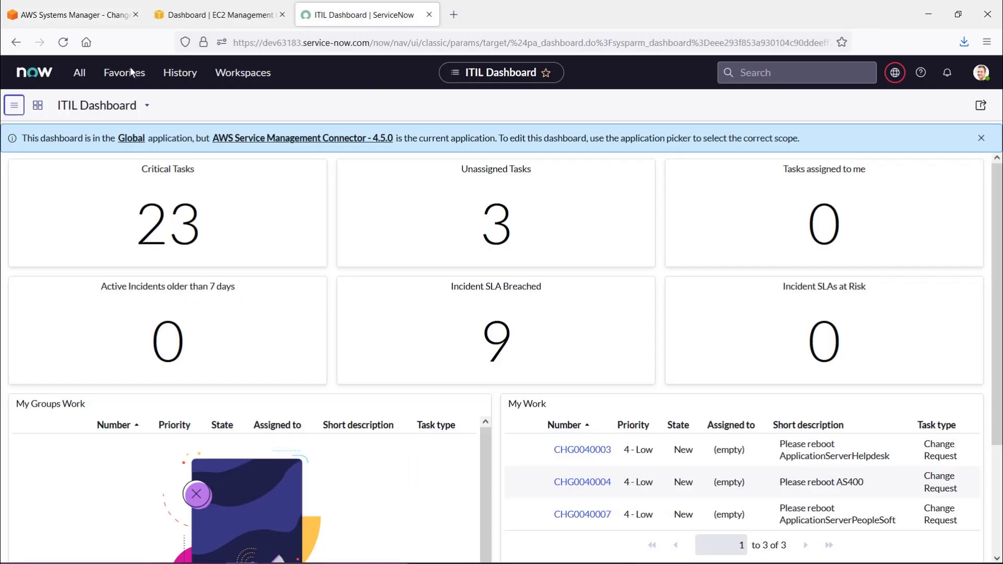
- Open the AWS SMC Change Manager Demo record from the AWS Accounts list
click(79, 72)
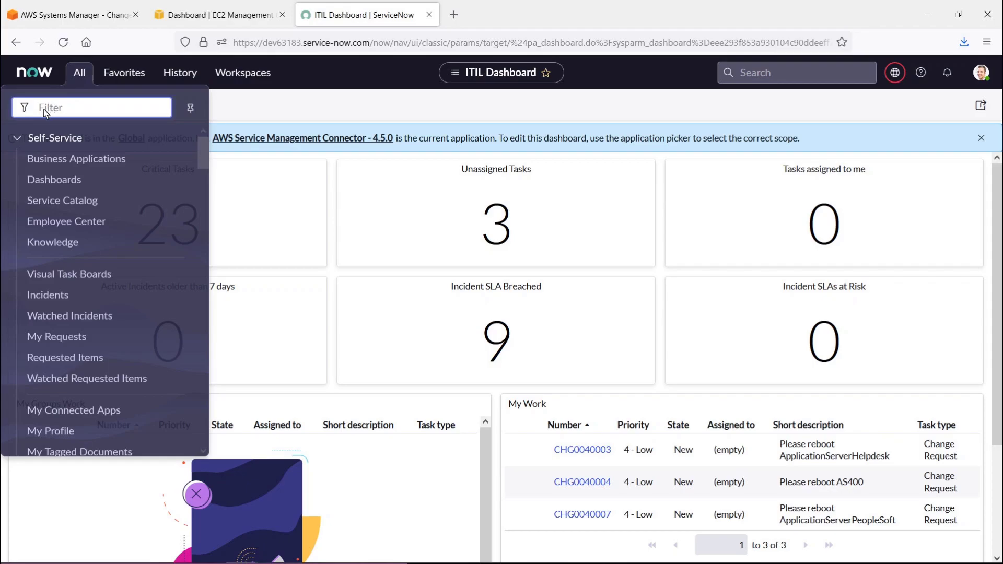
text(AWS Acc)
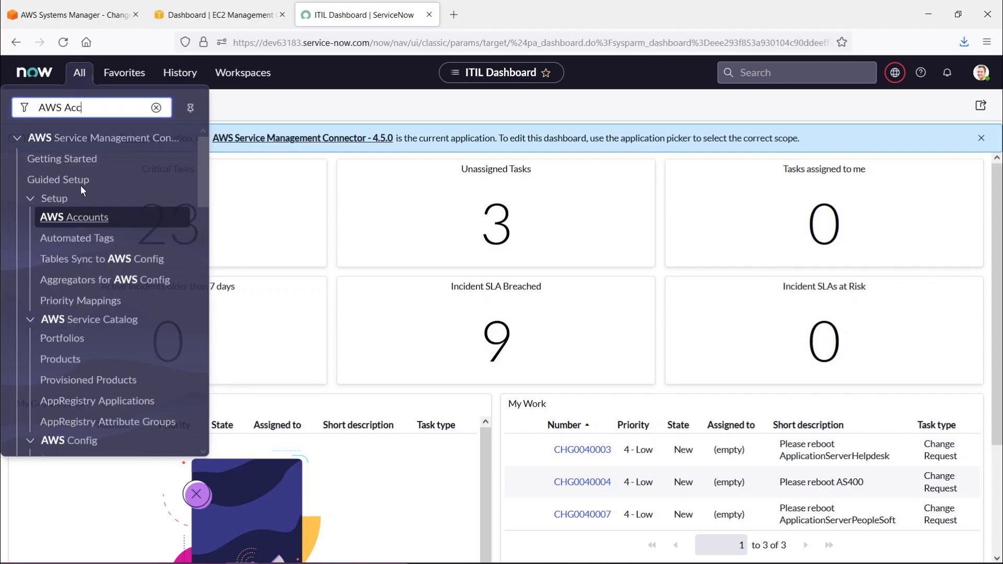
click(74, 217)
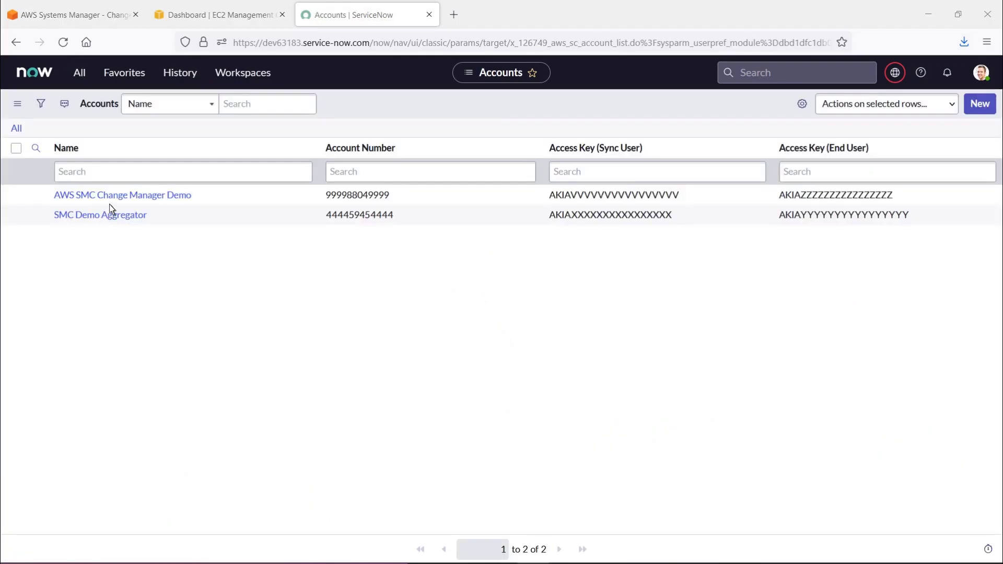
click(113, 195)
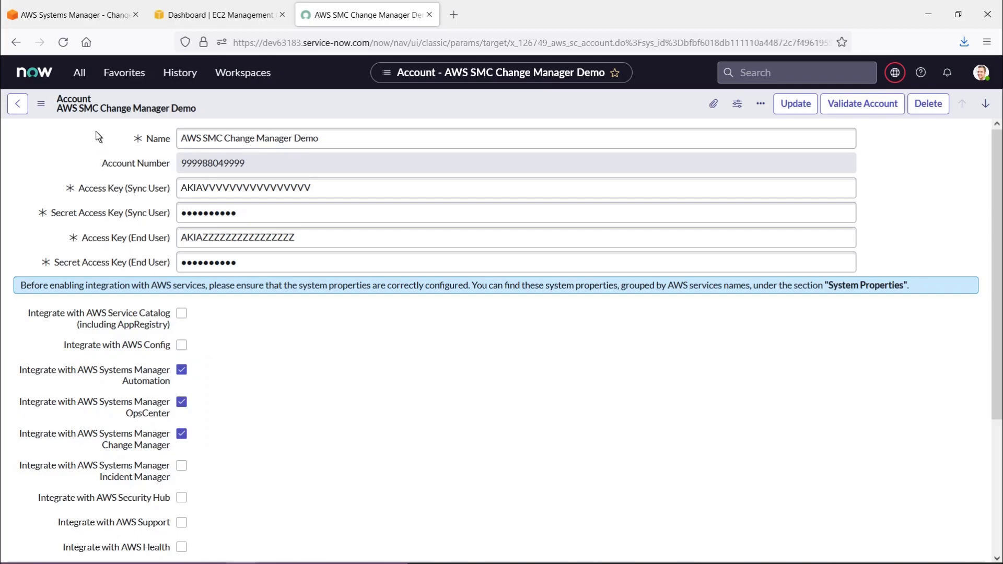
- Find the Synchronize AWS Systems Manager Change Manager scheduled job with a *Systems Manager filter and execute it now
click(81, 76)
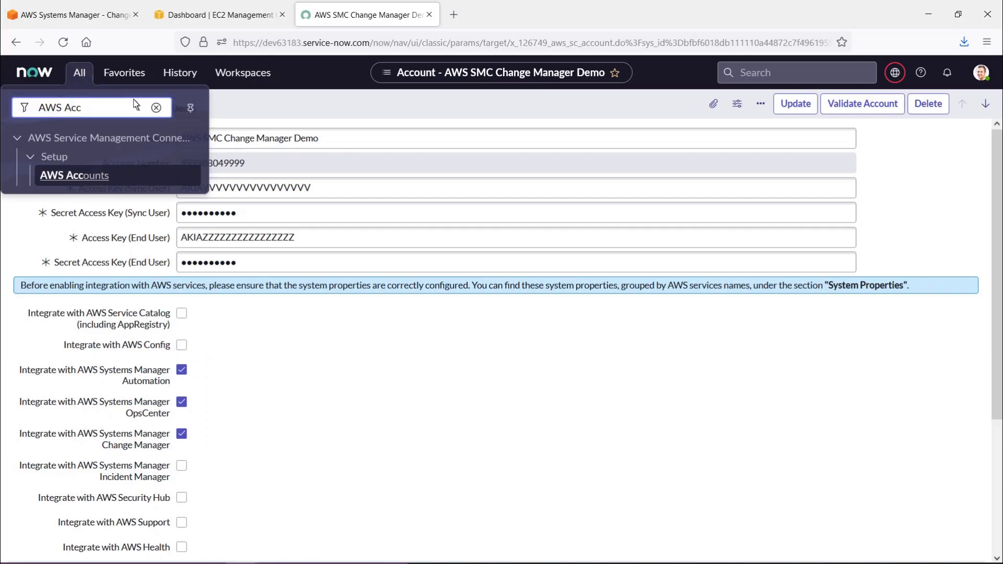
click(156, 108)
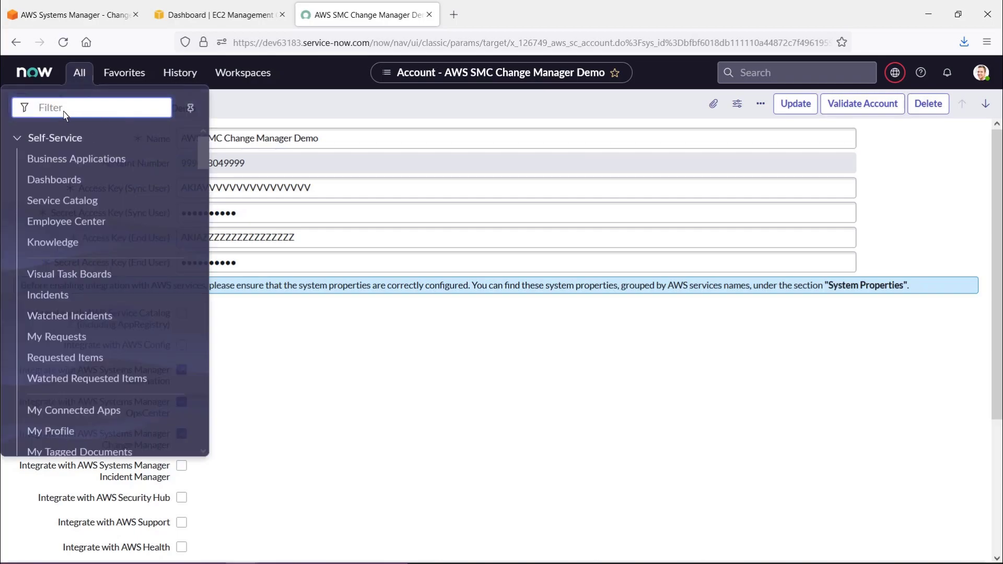
text(Scheduled Jobs)
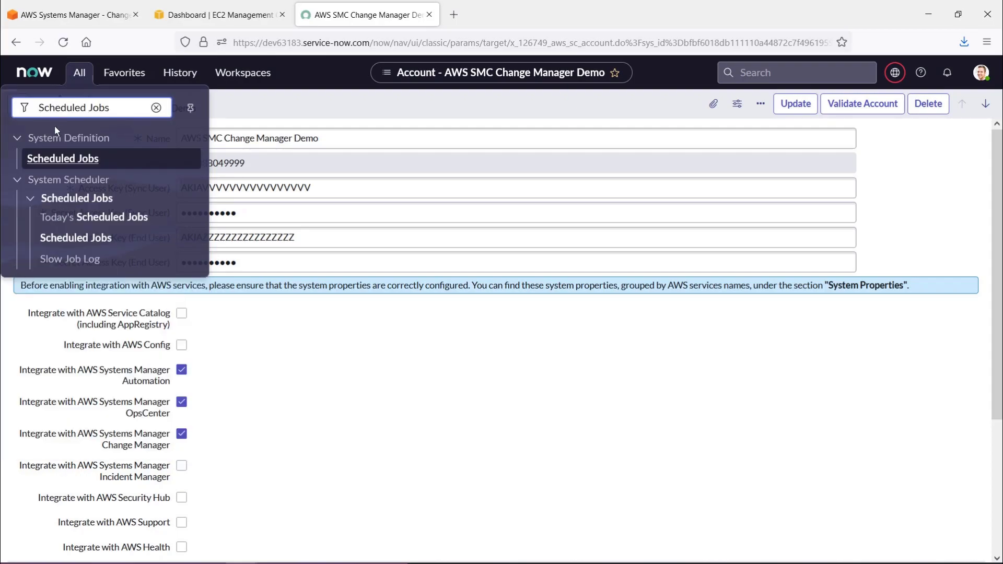
click(91, 160)
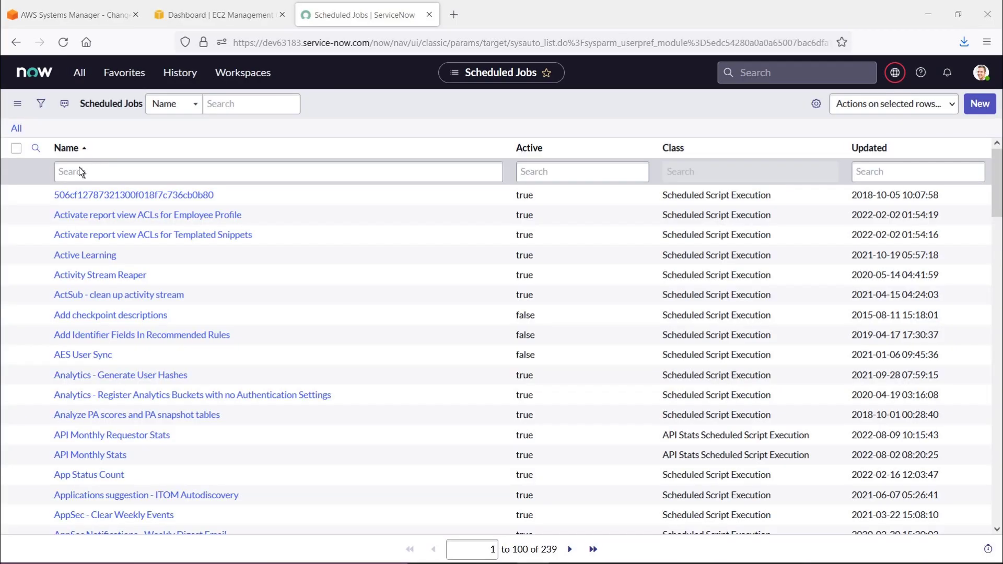
click(60, 174)
text(*Systems Manager)
key(Return)
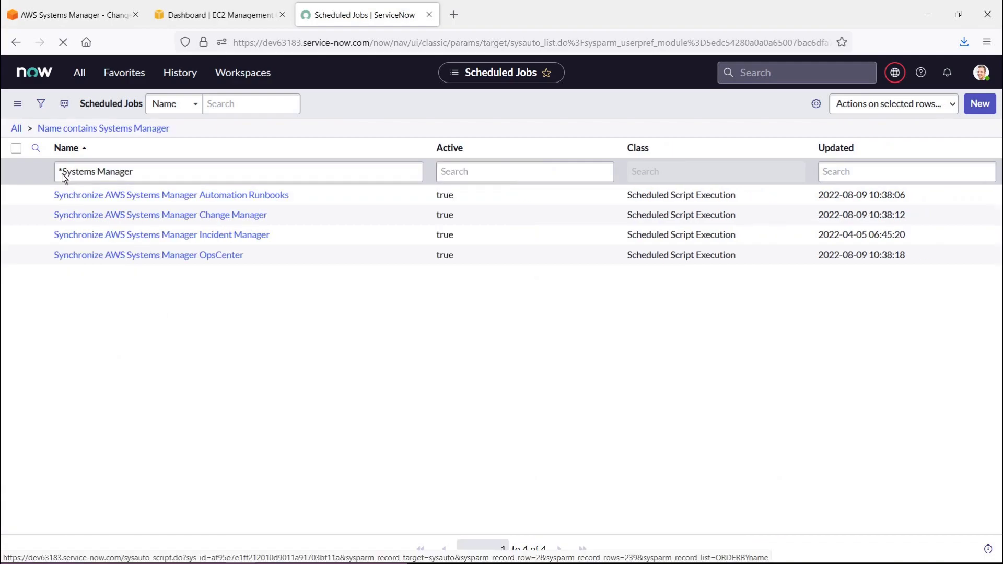
click(76, 215)
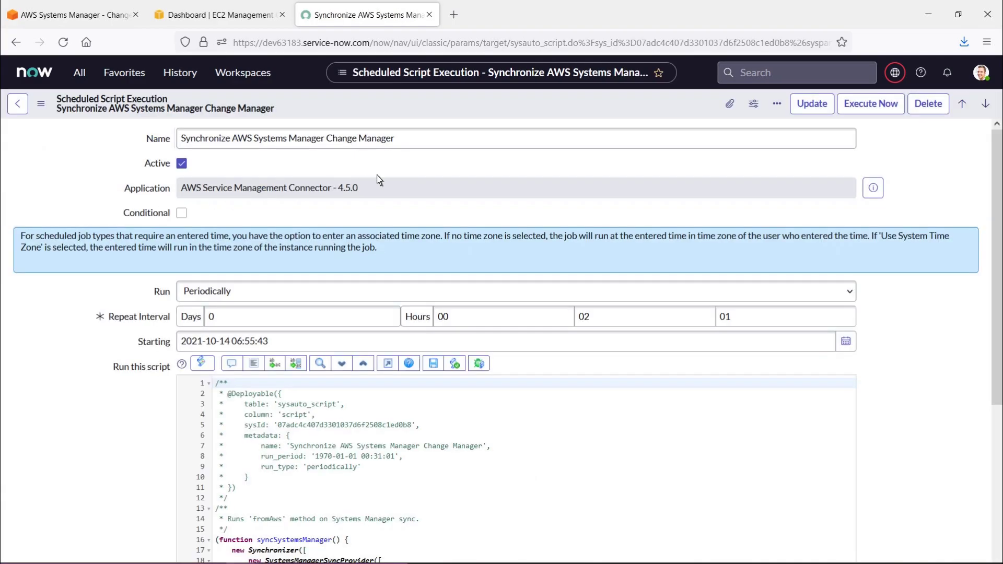
click(870, 104)
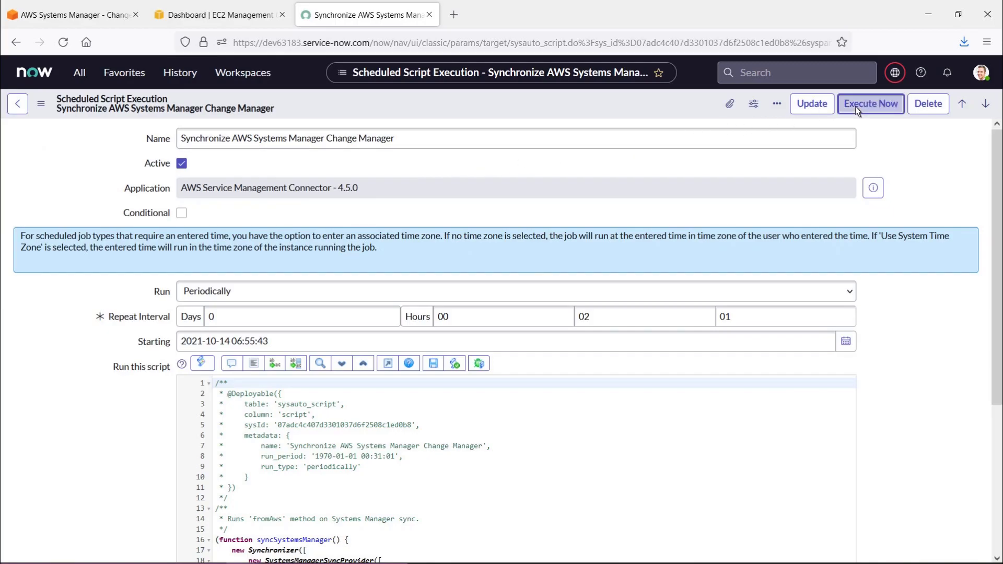
- Open AWS Systems Manager Change Templates to see RebootingEC2, RestartingEC2instances and the other synced templates
click(79, 73)
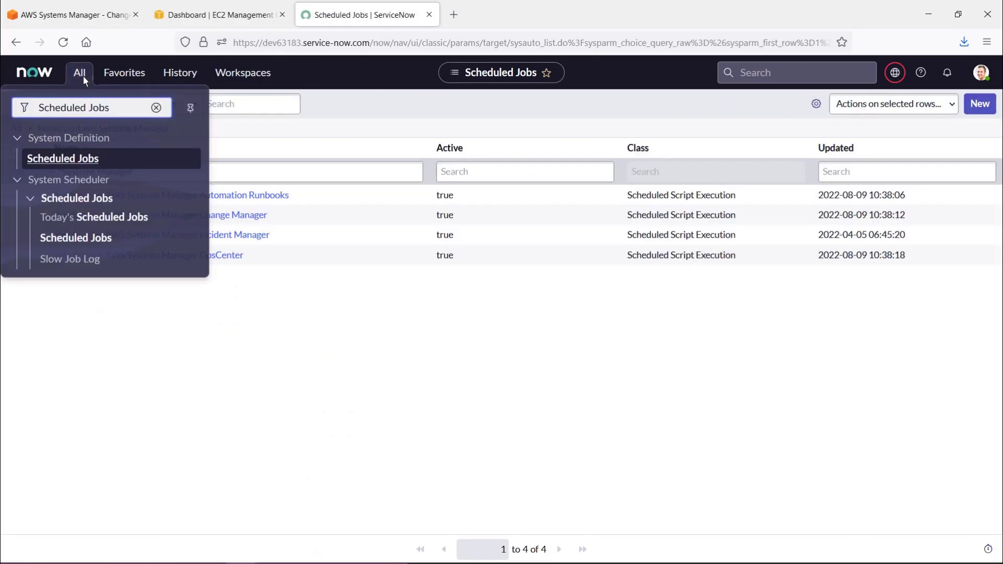
click(156, 107)
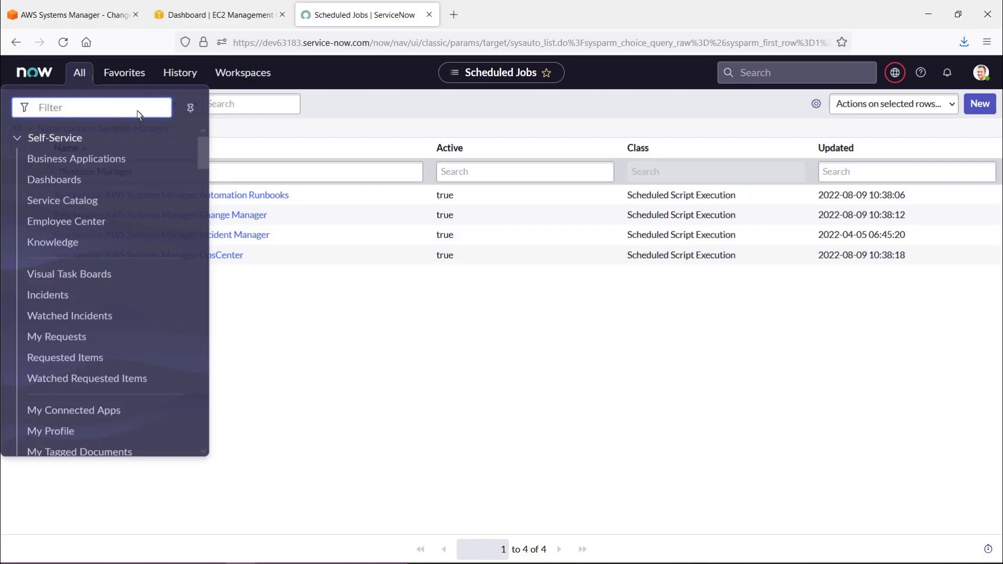
text(AWS Systems)
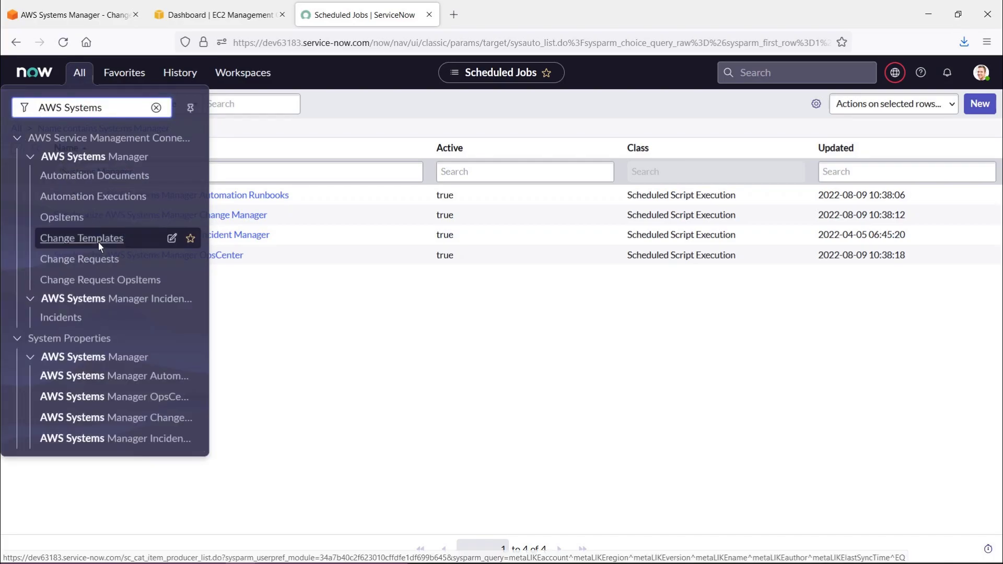
click(81, 238)
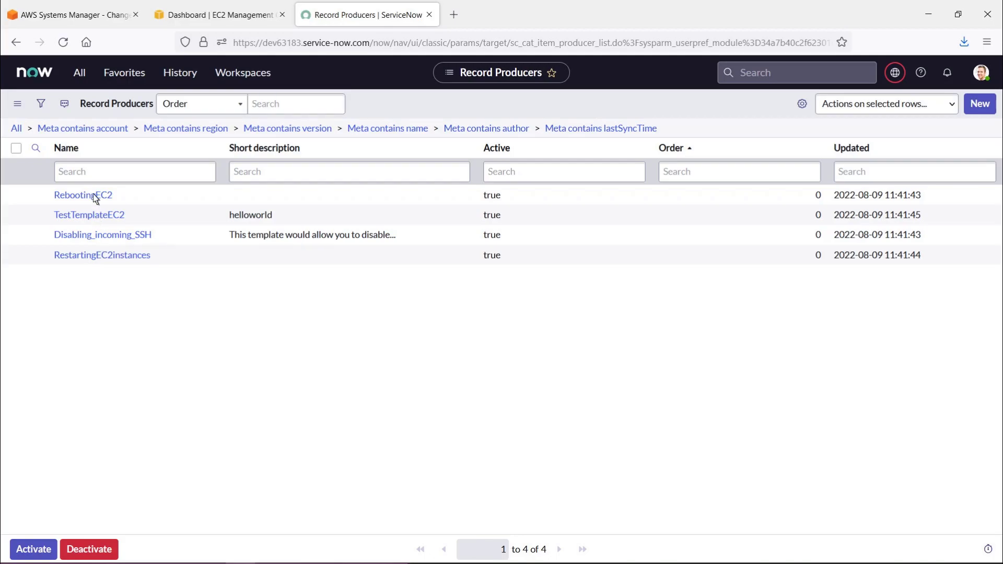
- Create a Change Manager change from the RestartingEC2instances catalog item
click(79, 74)
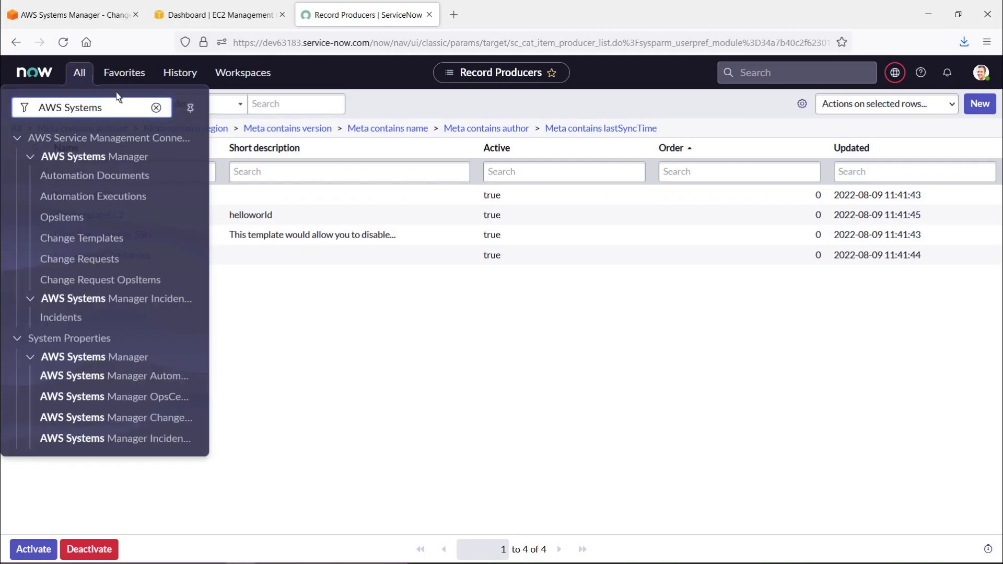
click(156, 108)
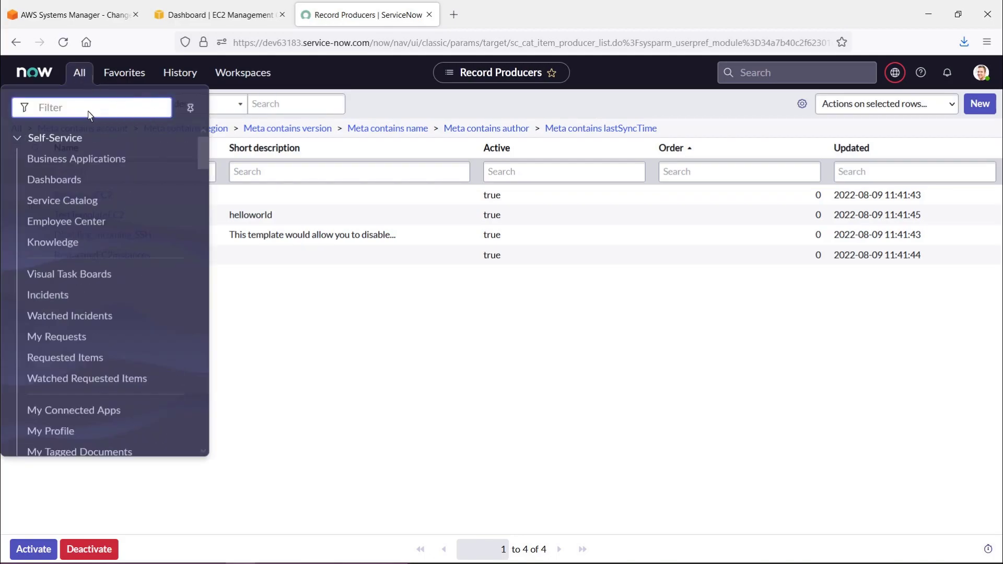
text(Change)
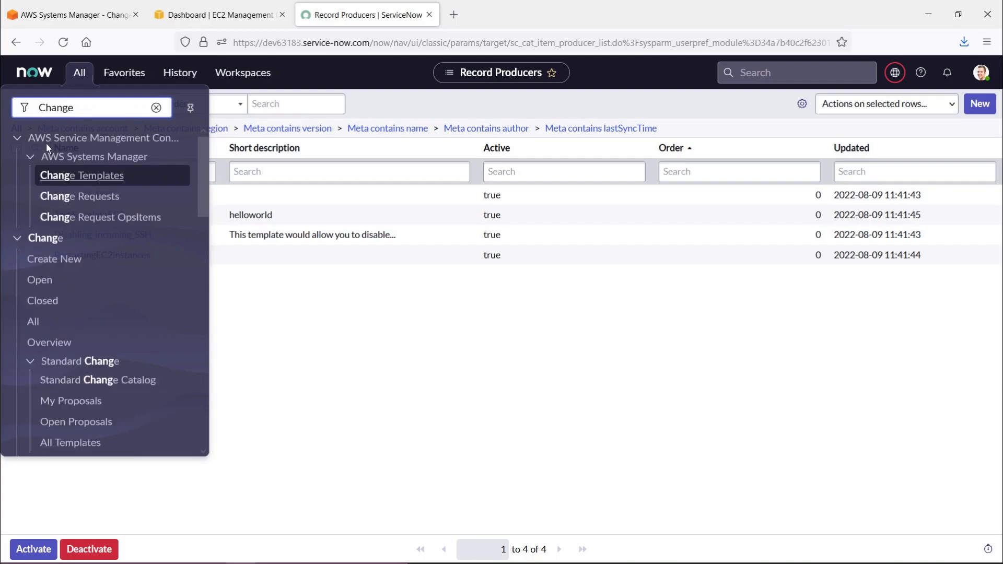
click(68, 260)
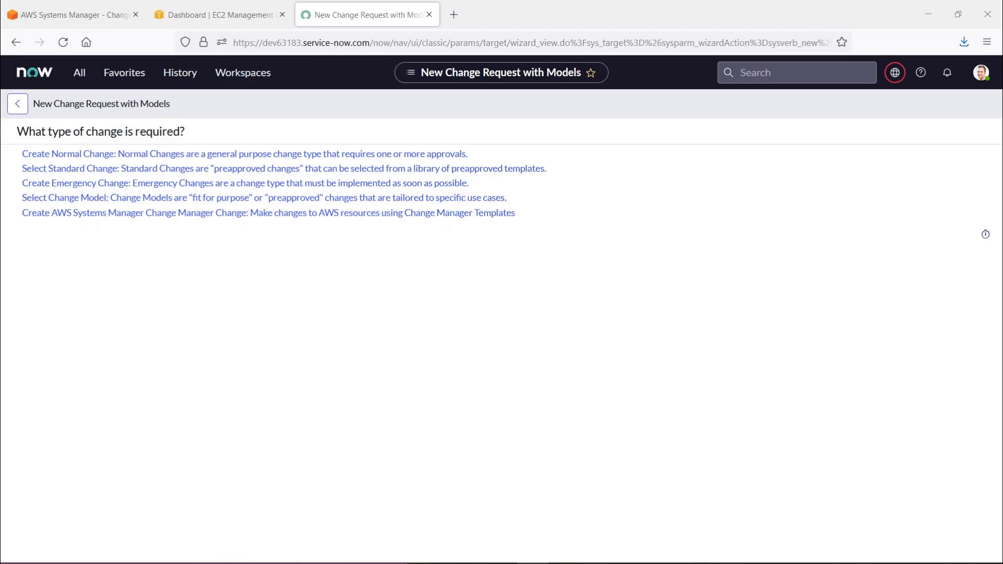
click(286, 216)
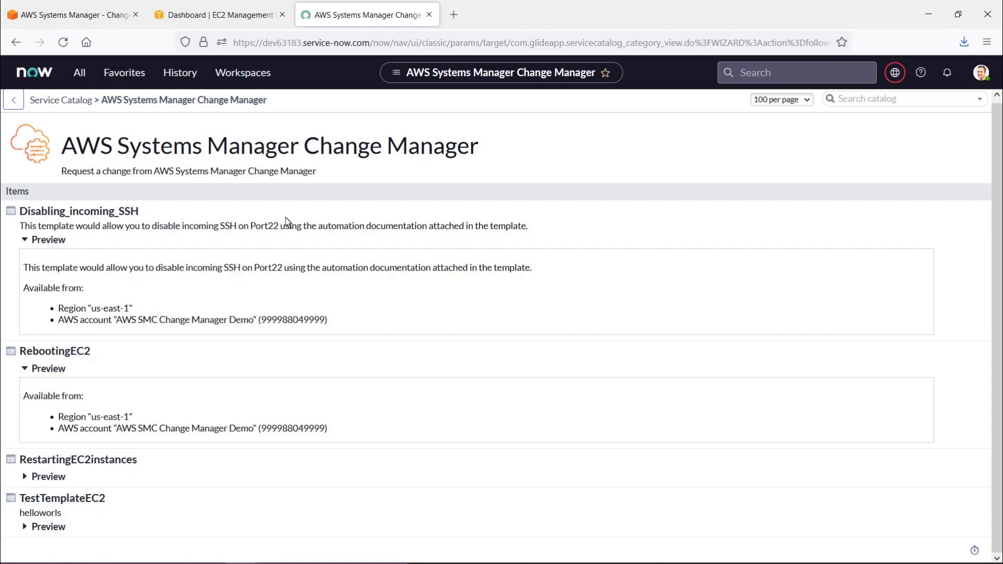
click(78, 463)
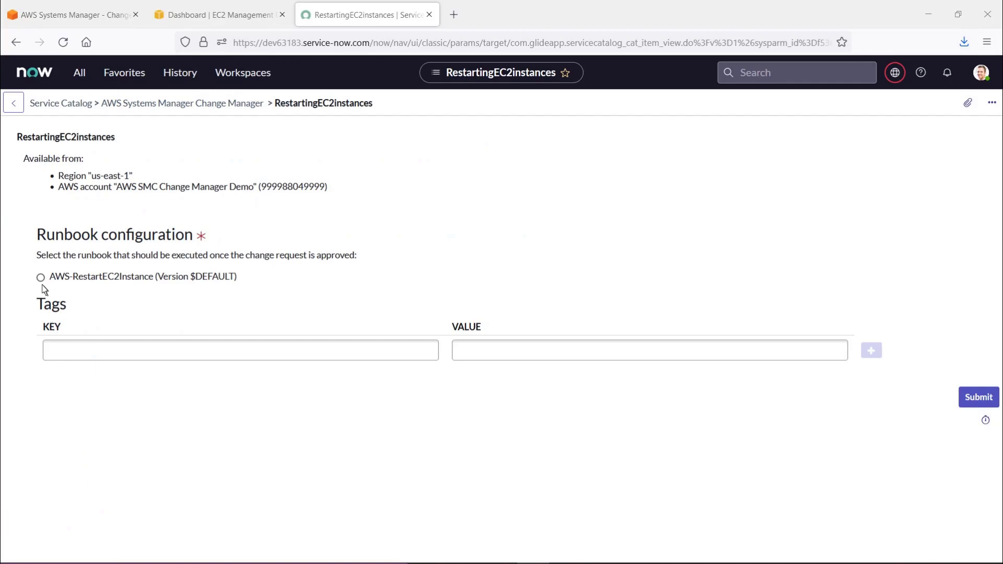
- Choose the AWS-RestartEC2Instance (Version $DEFAULT) runbook
click(40, 279)
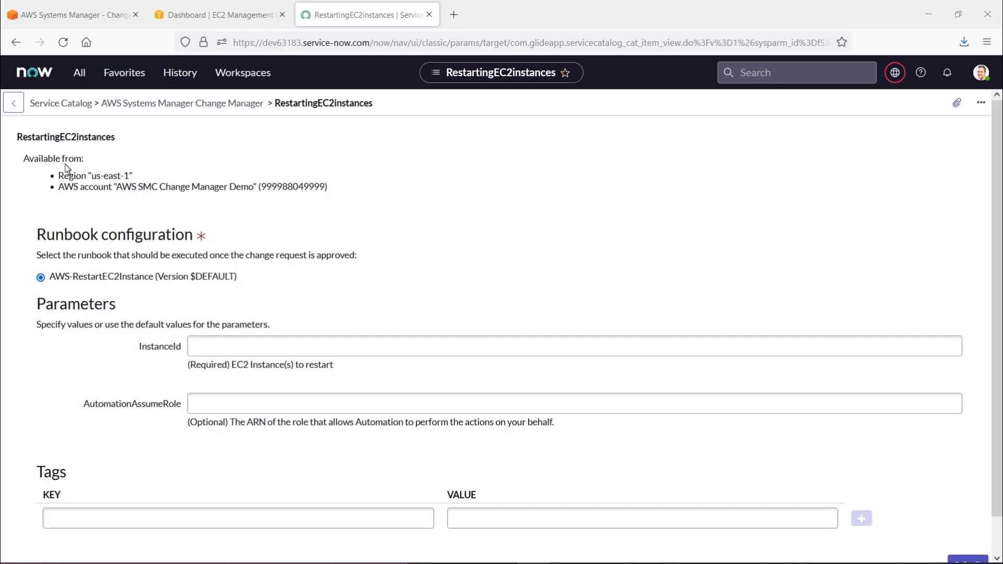
- Review the Change Manager integration properties, then close that tab
click(82, 77)
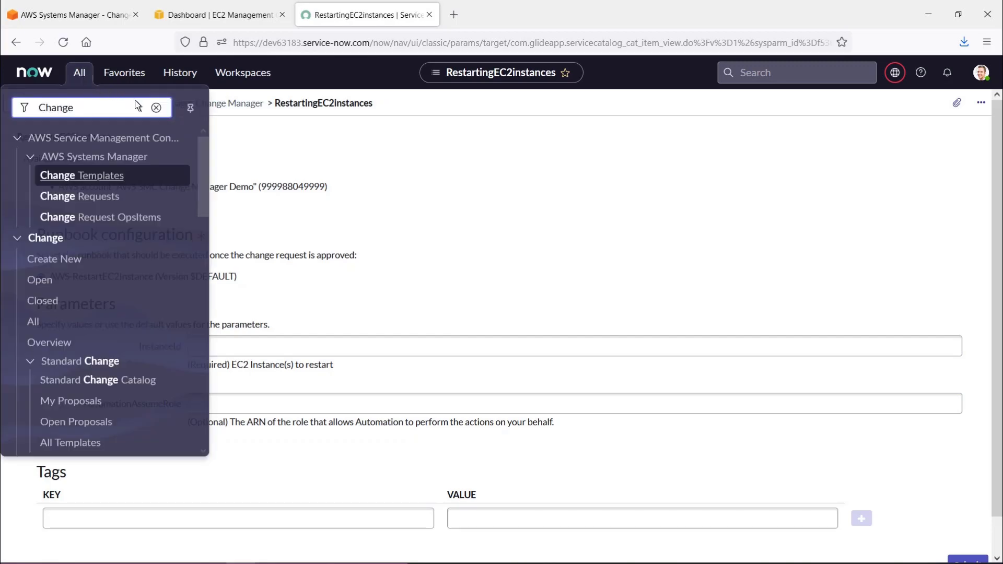
click(155, 107)
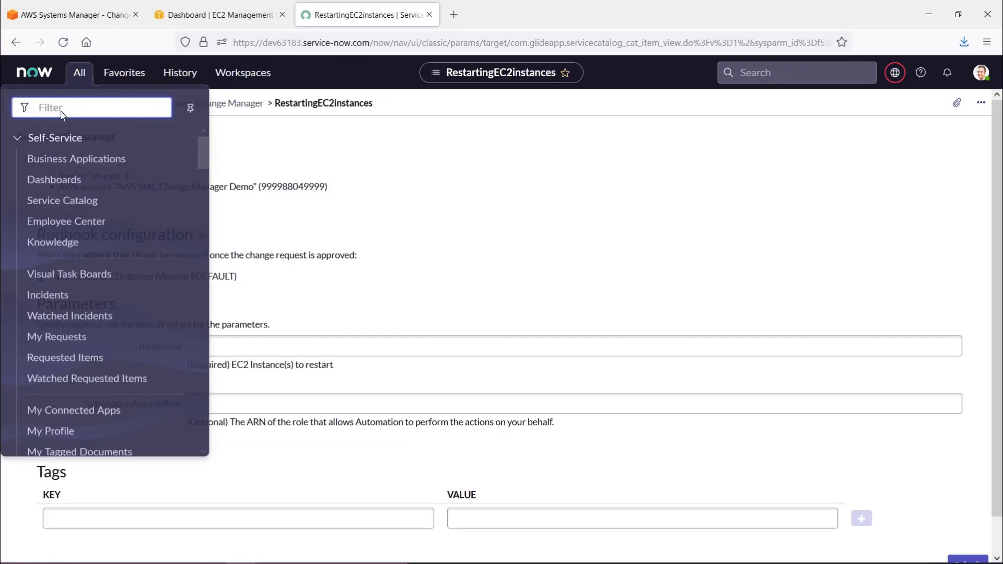
text(AWS Systems Manager)
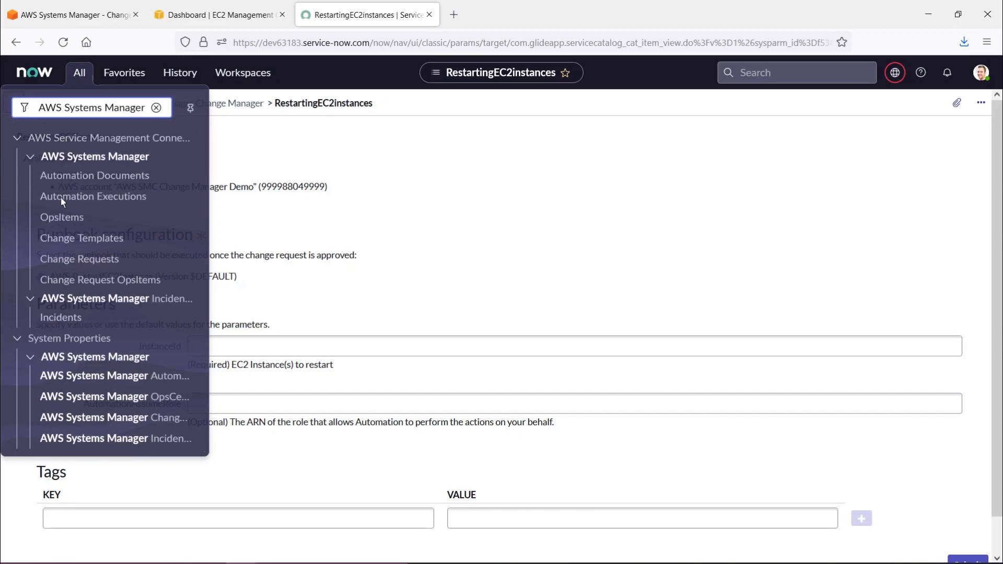
ctrl+click(113, 413)
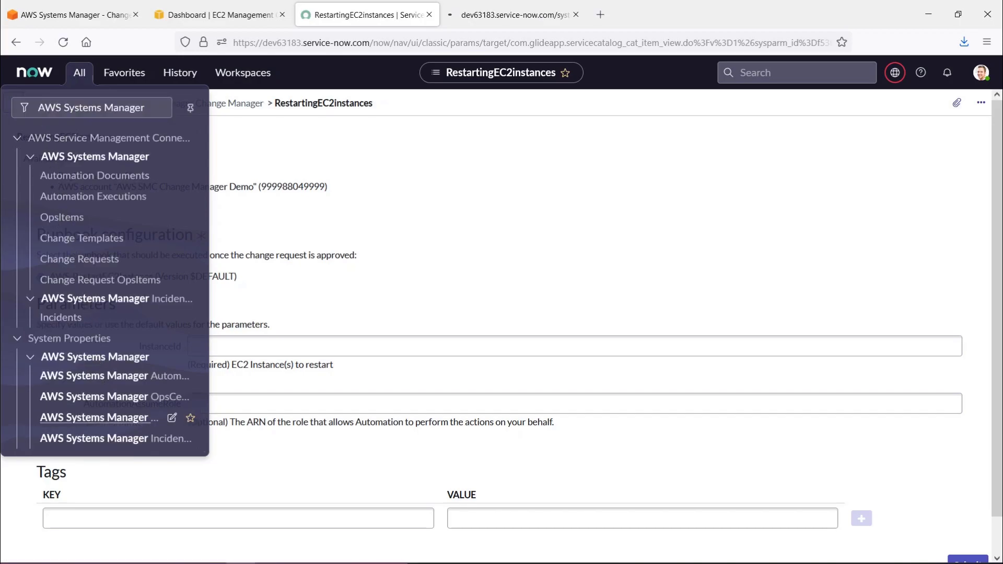
key(ctrl+Tab)
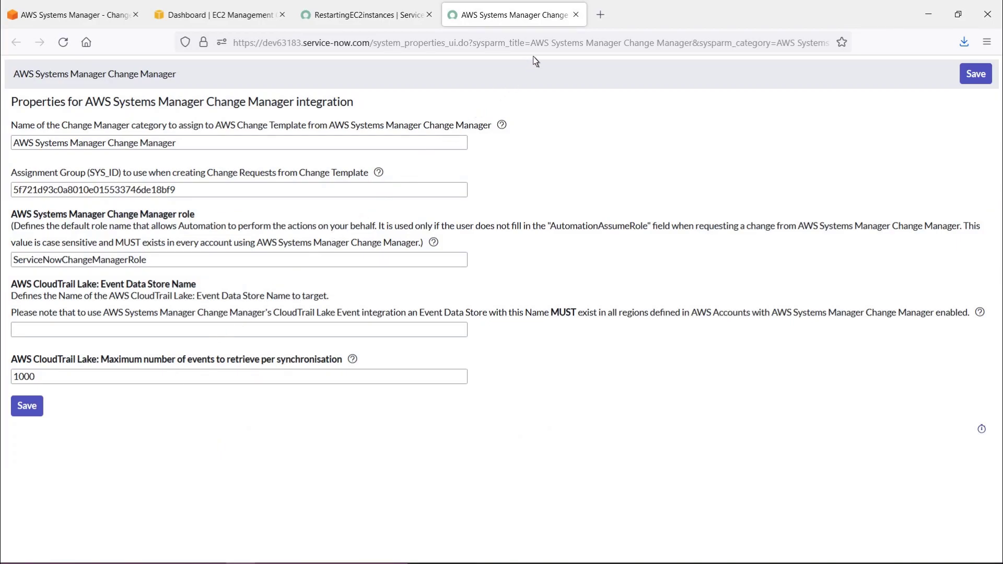
click(577, 15)
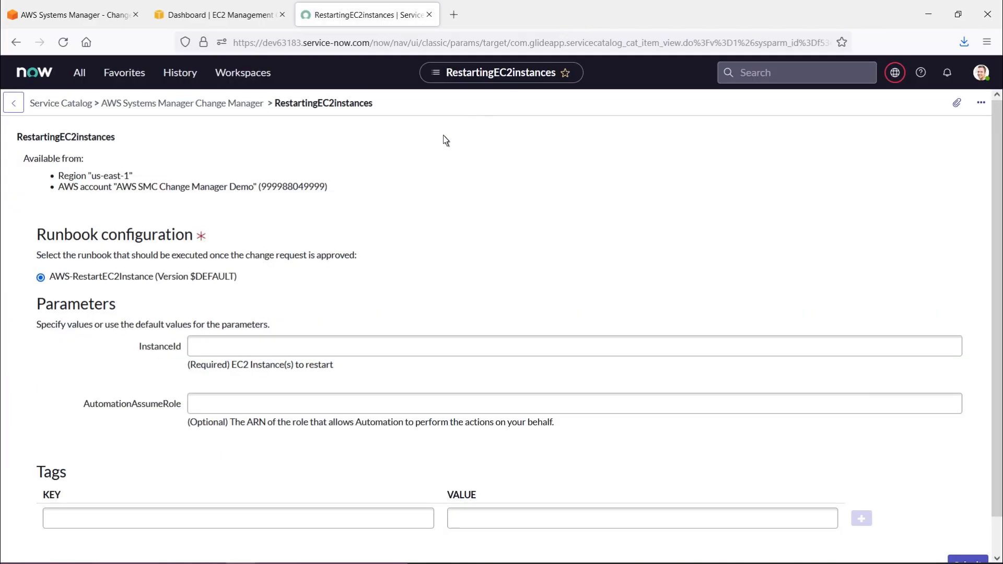
- Copy the ID of stopped EC2 instance i-0962993e38cd3882f
click(200, 347)
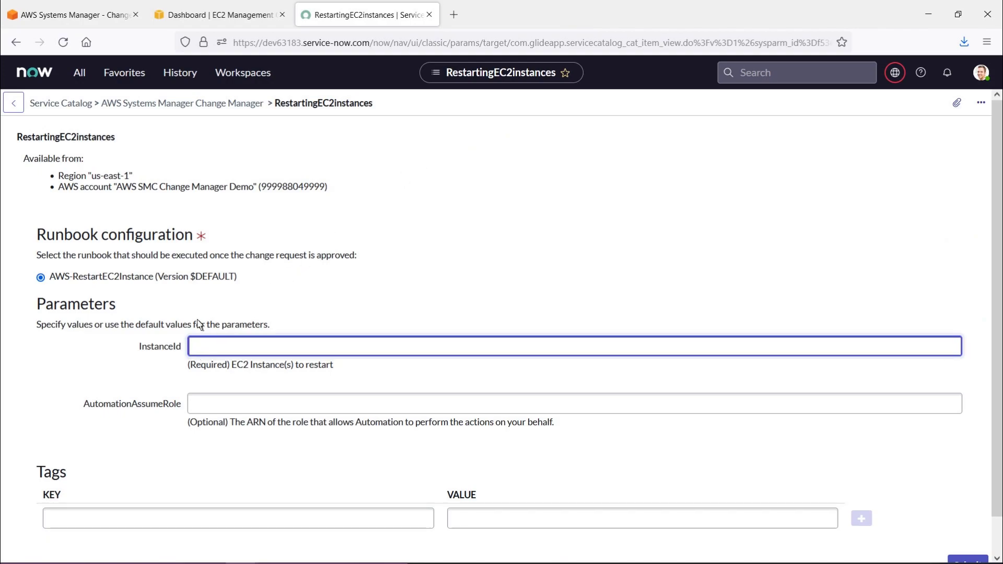
click(200, 15)
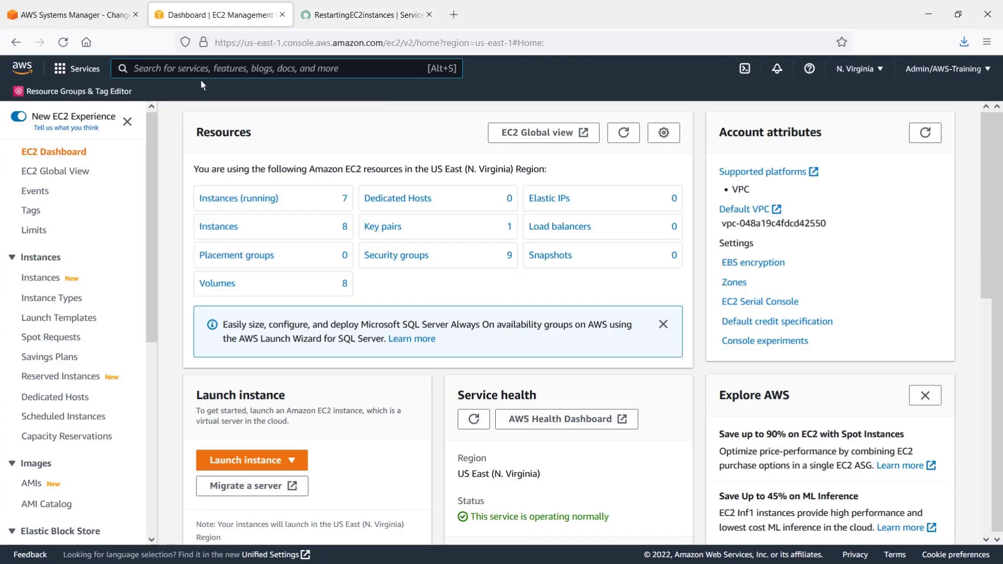
click(215, 230)
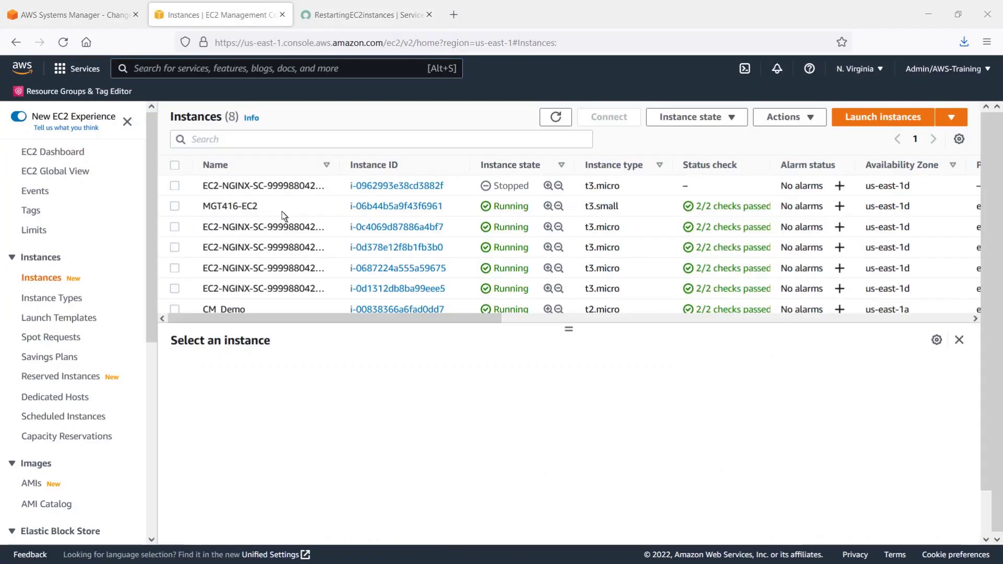
click(369, 186)
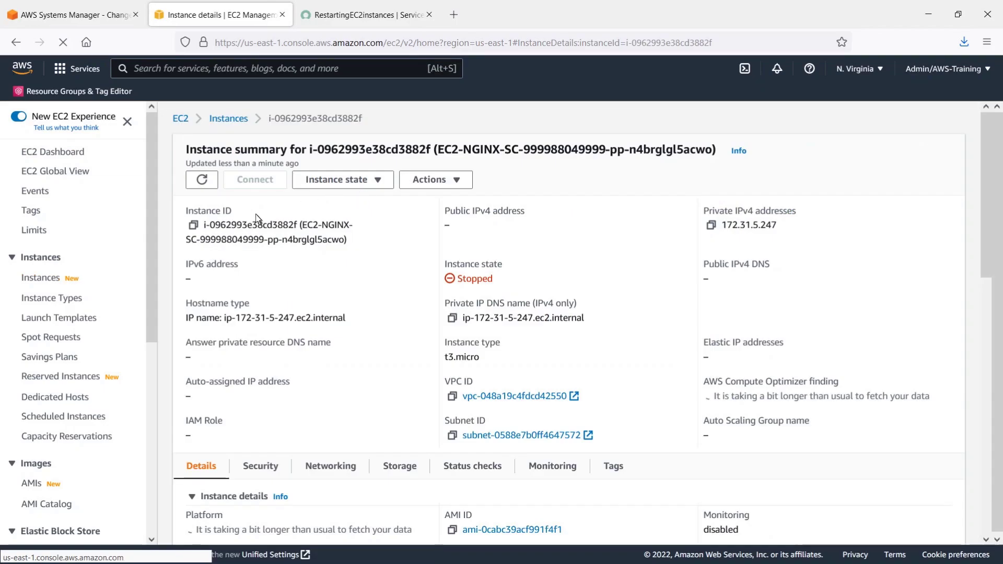
click(194, 225)
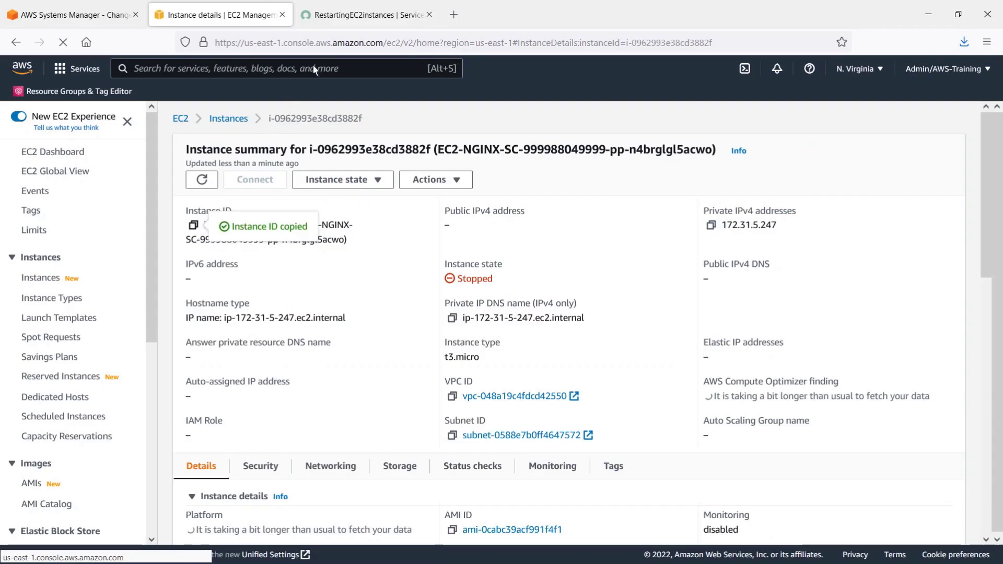
- Paste i-0962993e38cd3882f into the request form's InstanceId field
click(347, 14)
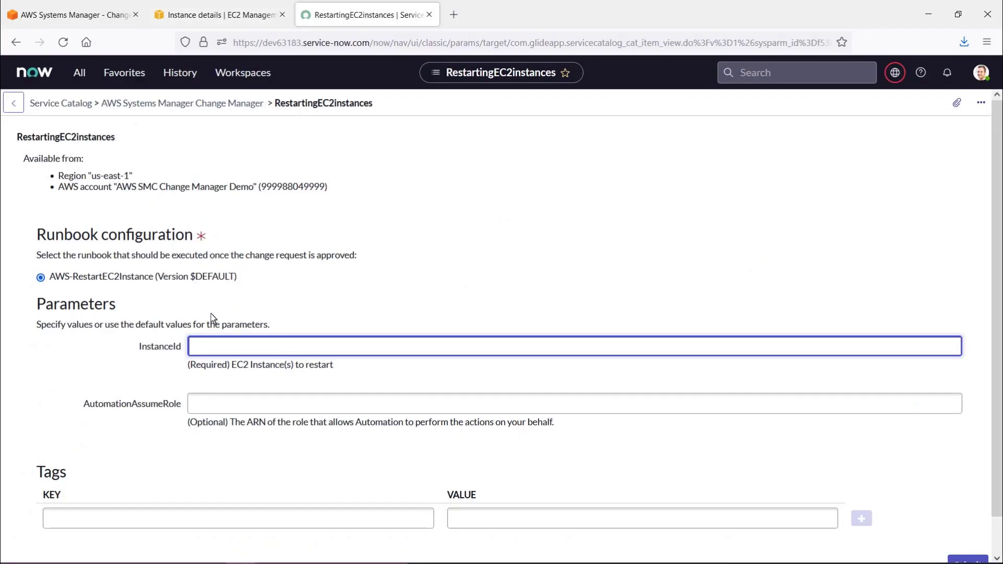
click(198, 350)
key(ctrl+v)
scroll(996, 549, down, 1)
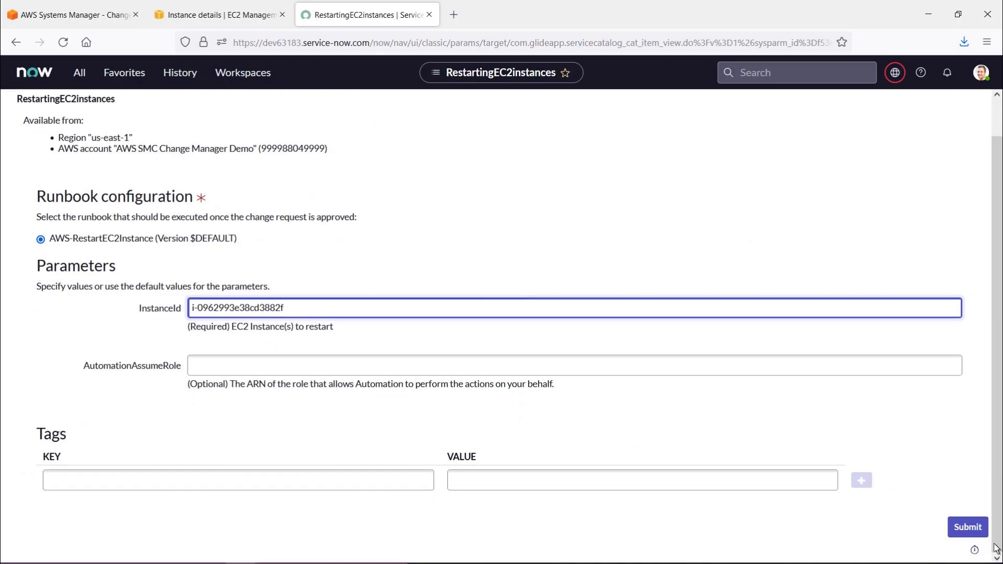
- Submit the request, request approval, assign it to ITSM Engineering, and save
click(969, 528)
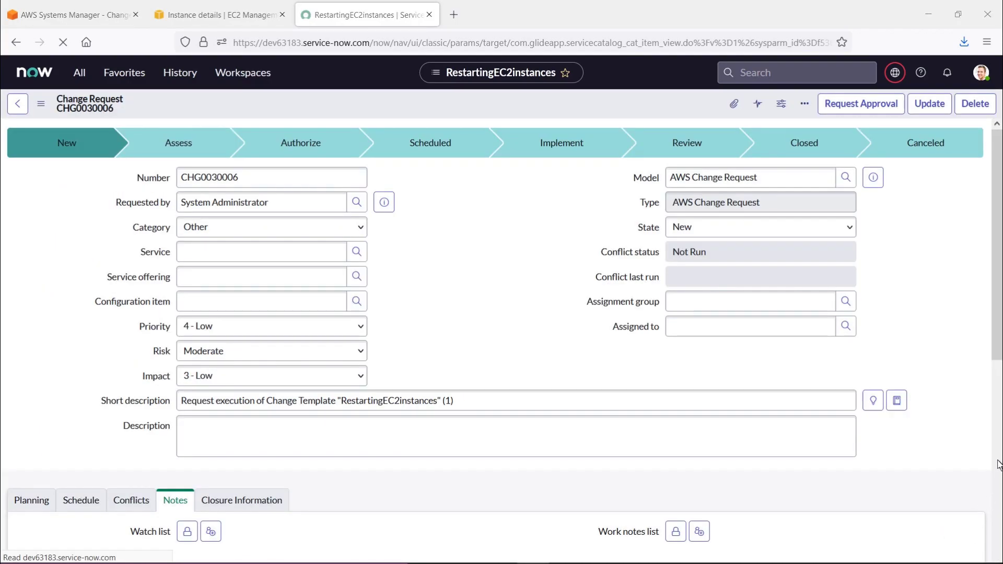
scroll(998, 465, down, 3)
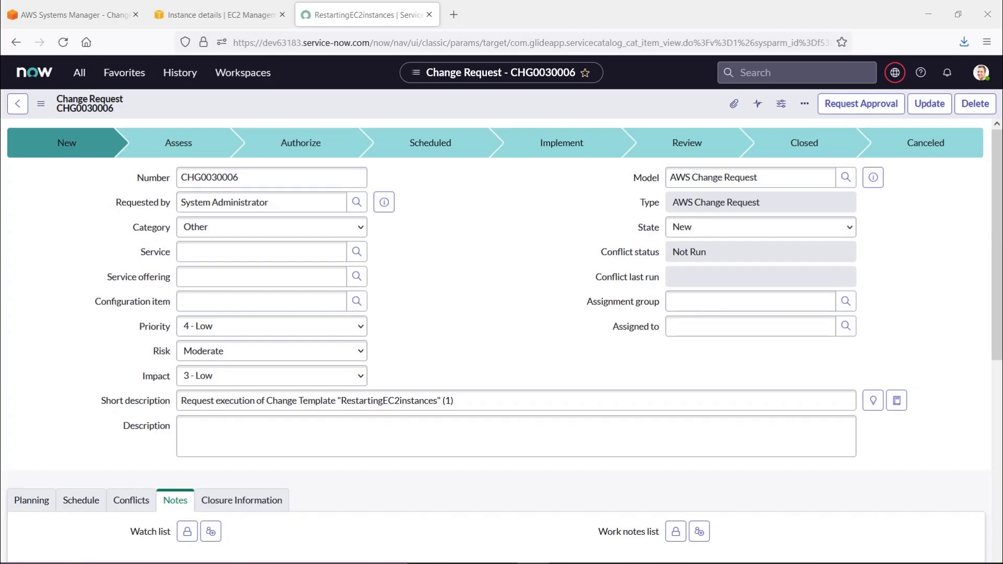
click(887, 106)
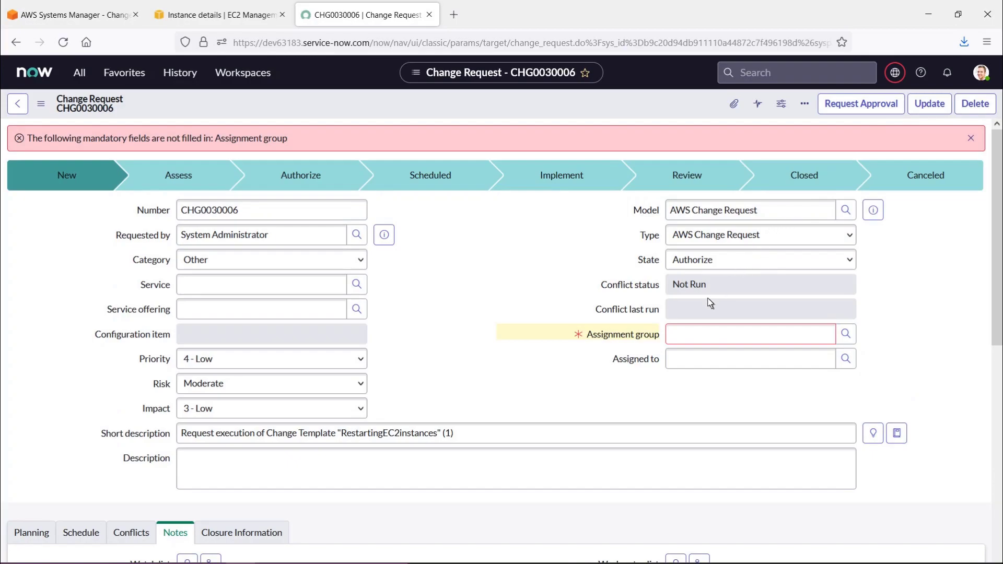
click(670, 339)
text(ITS)
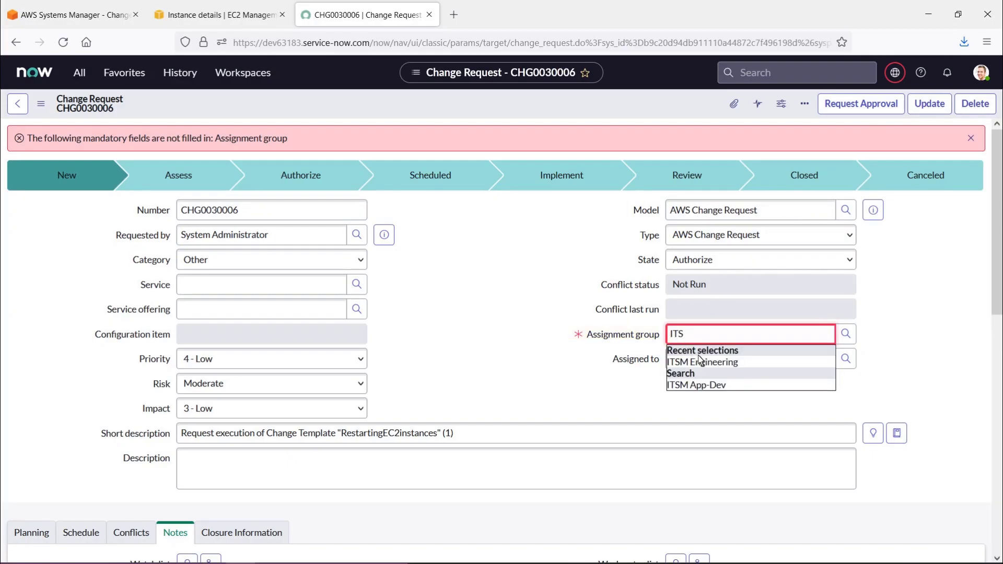
click(710, 362)
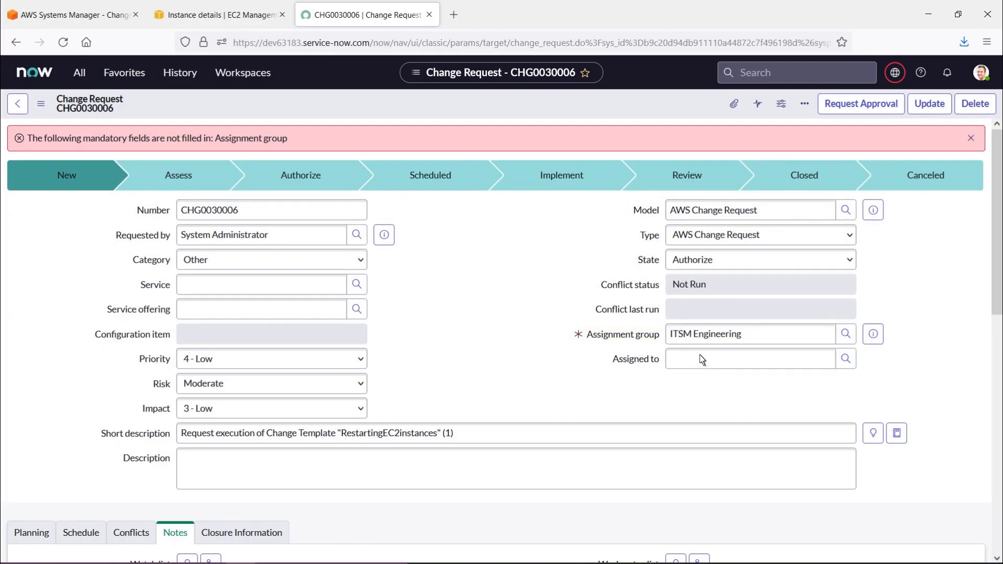
right_click(677, 337)
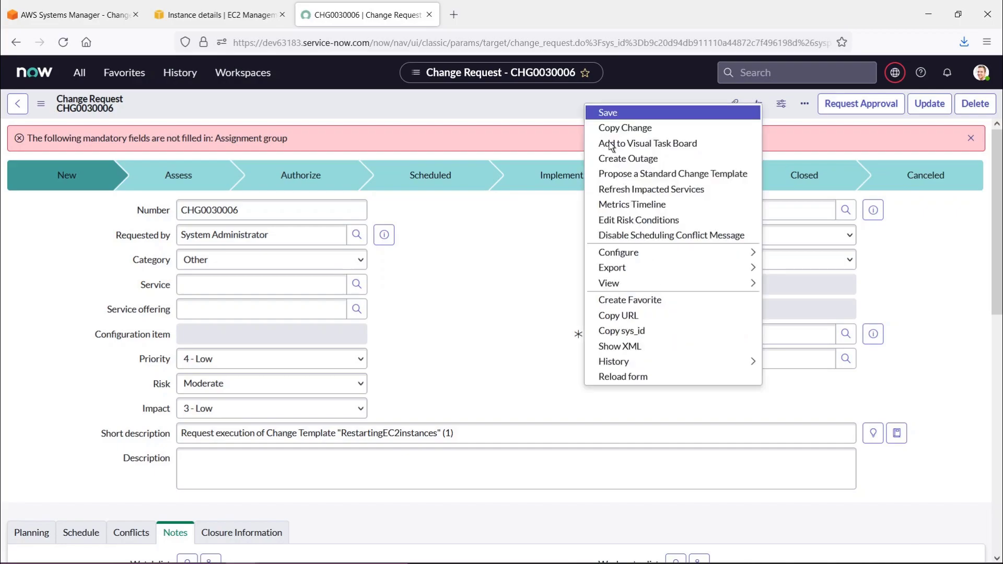
click(603, 114)
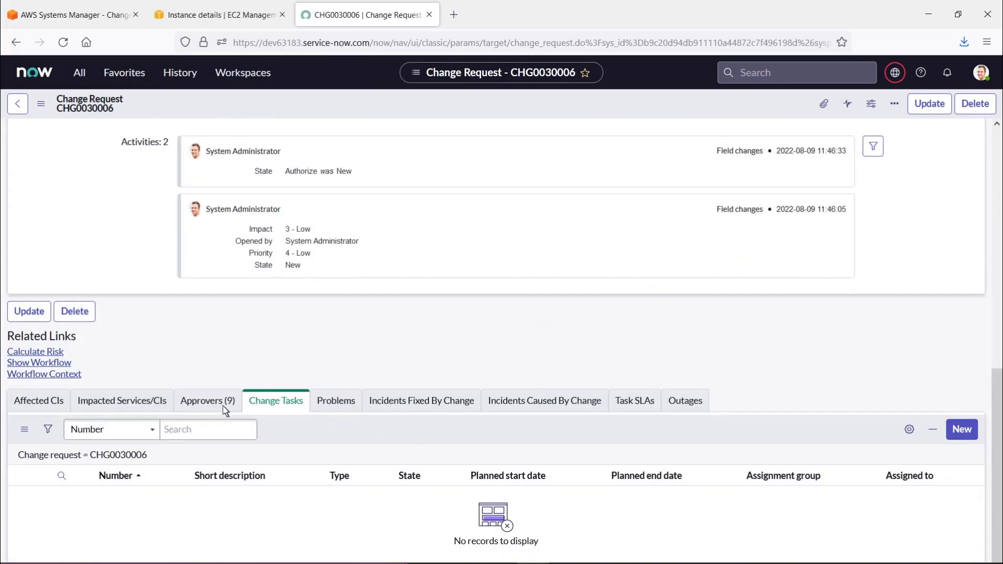
- Approve the pending approver entry on CHG0030006 so it moves to Scheduled
click(217, 405)
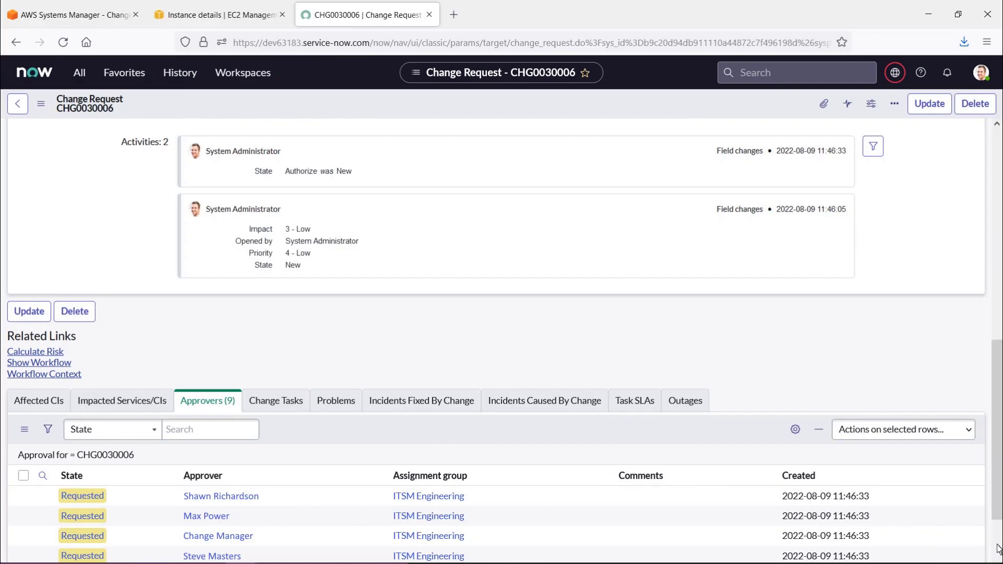
scroll(807, 508, down, 2)
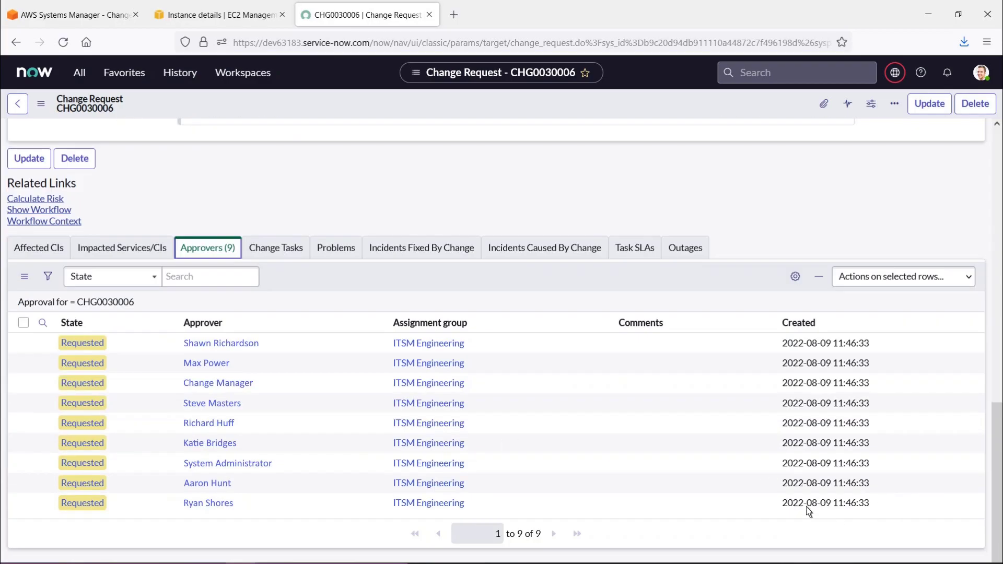
right_click(95, 367)
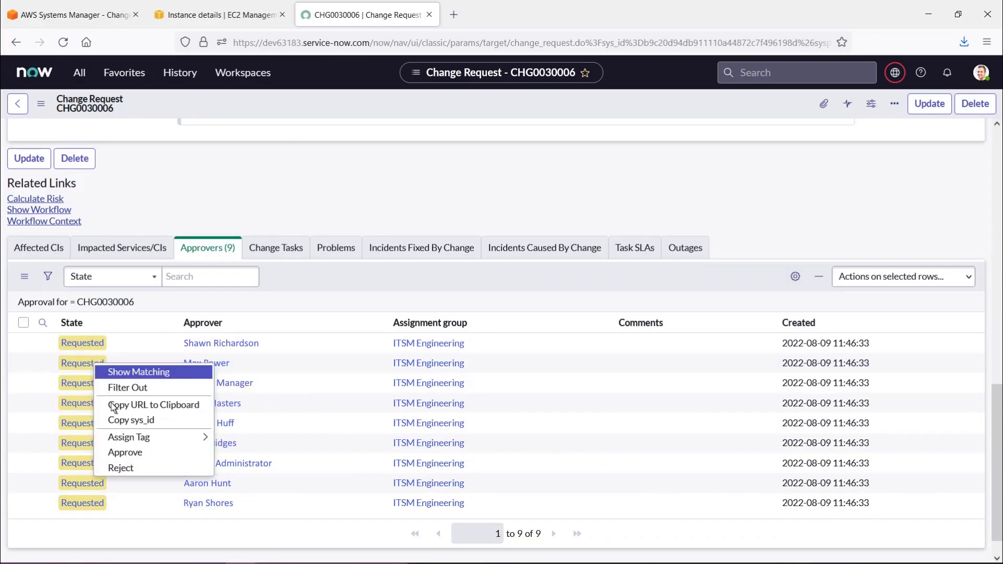
click(125, 452)
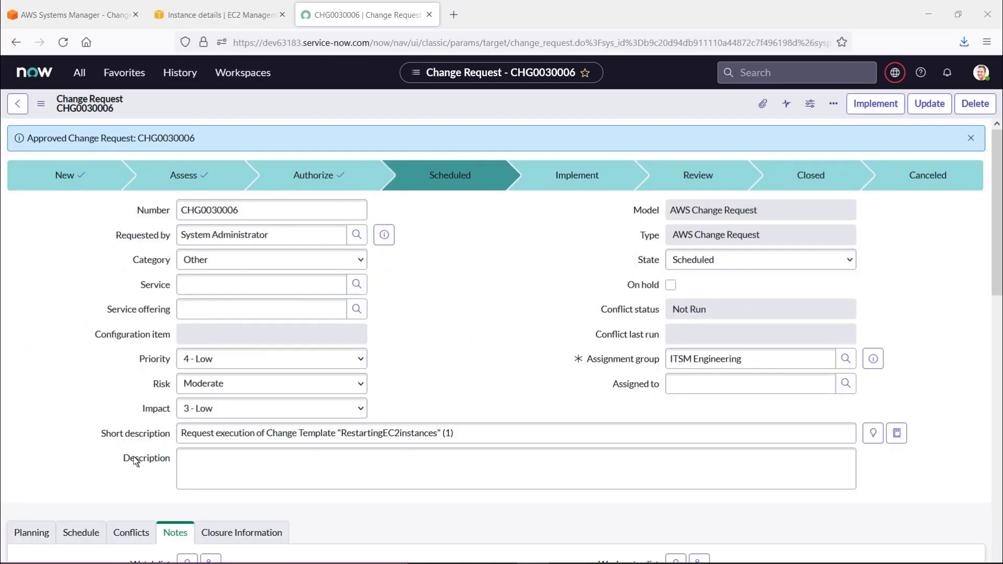
- Move CHG0030006 to Implement and open CTASK0010002's AWS-RestartEC2Instance automation execution record
click(875, 104)
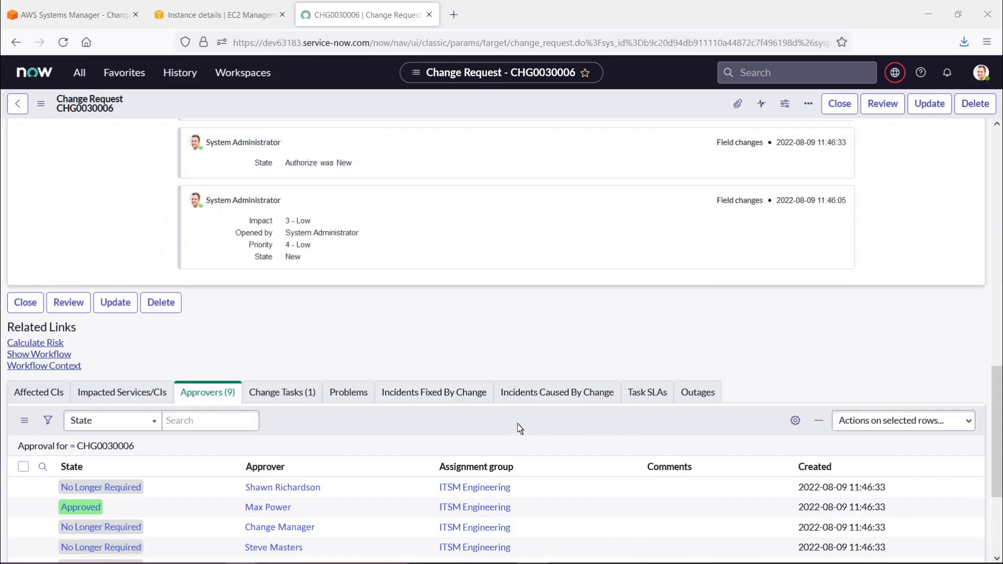
click(299, 397)
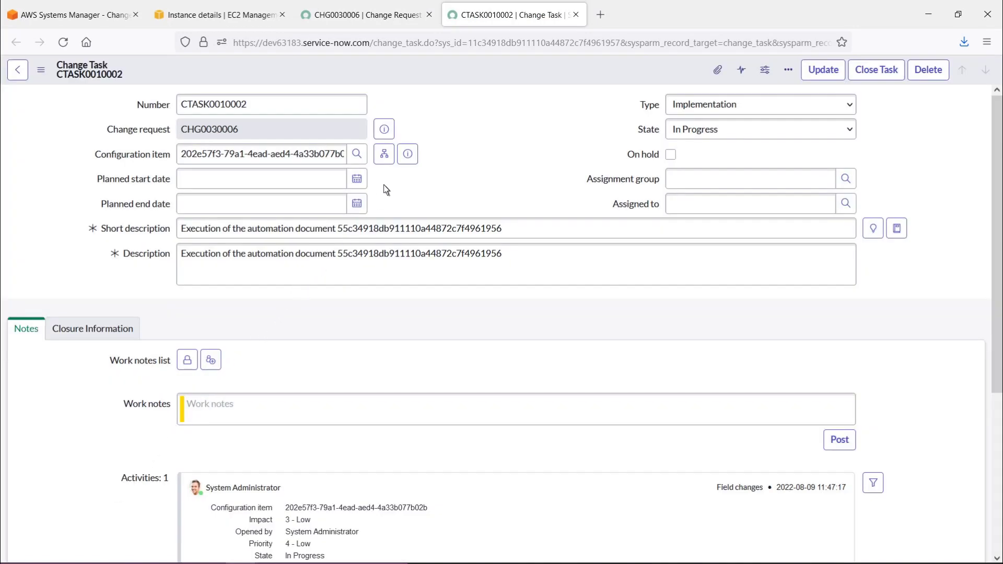
click(409, 155)
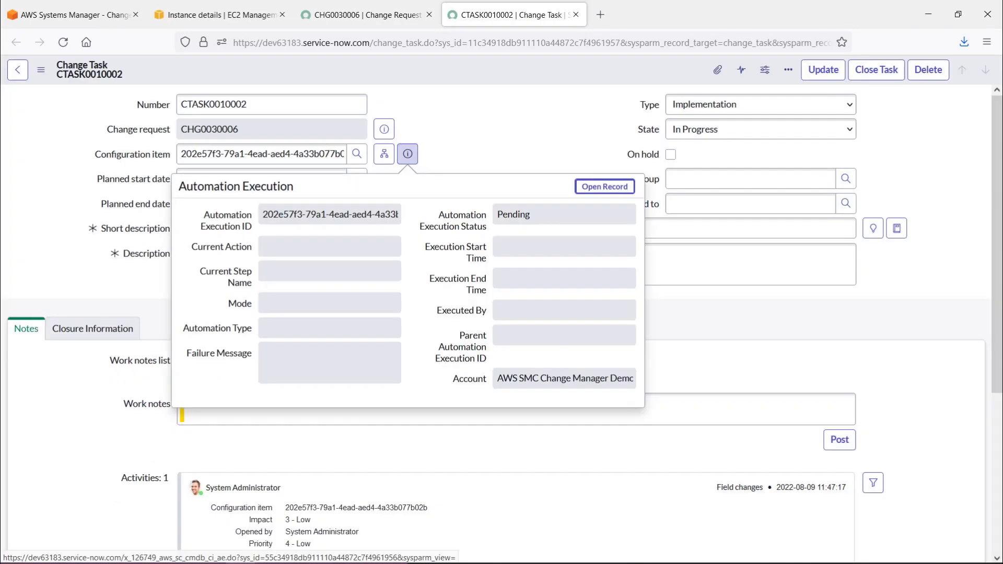
click(597, 188)
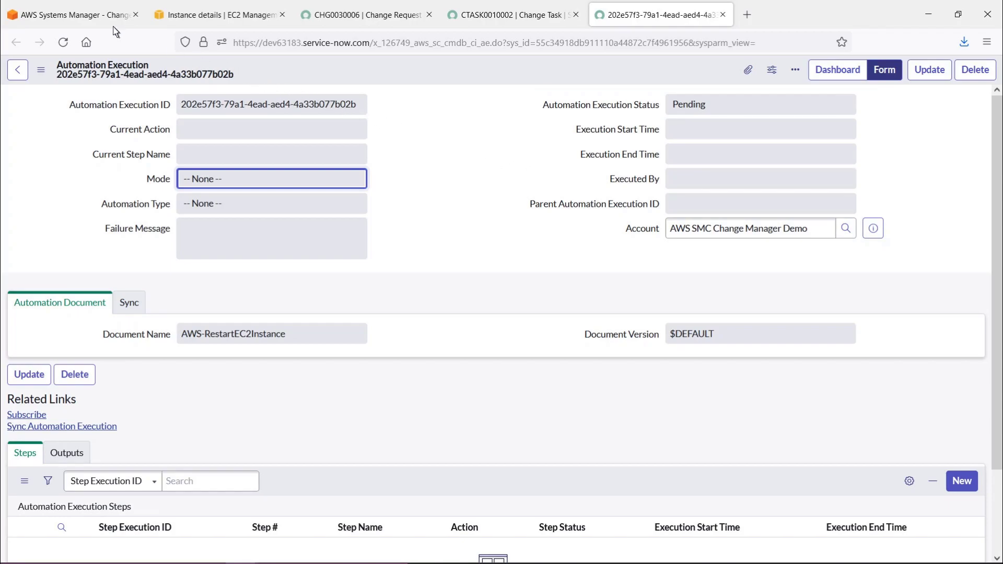
- Open the newest RestartingEC2instances request from Change Manager's All requests list in AWS
click(91, 17)
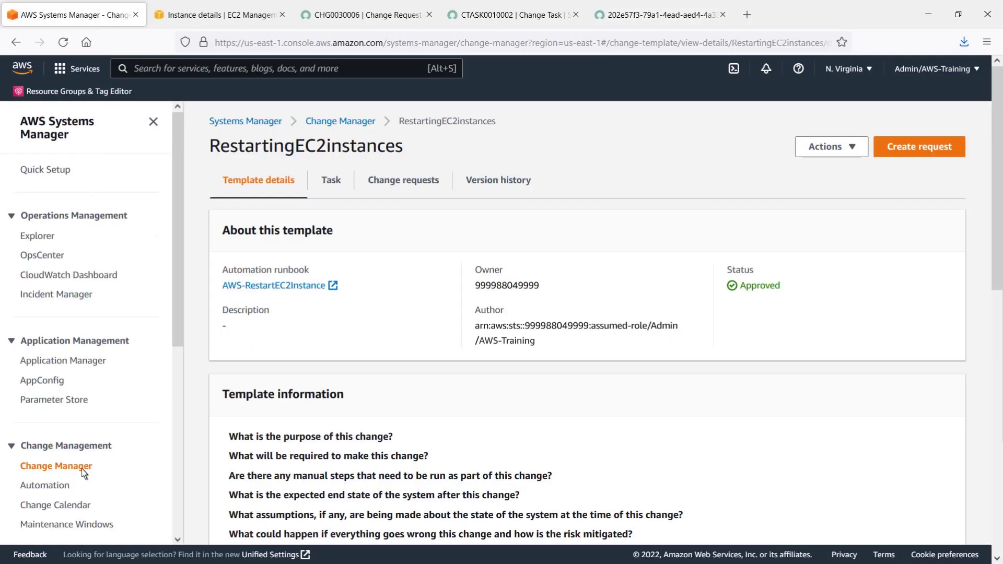
click(56, 466)
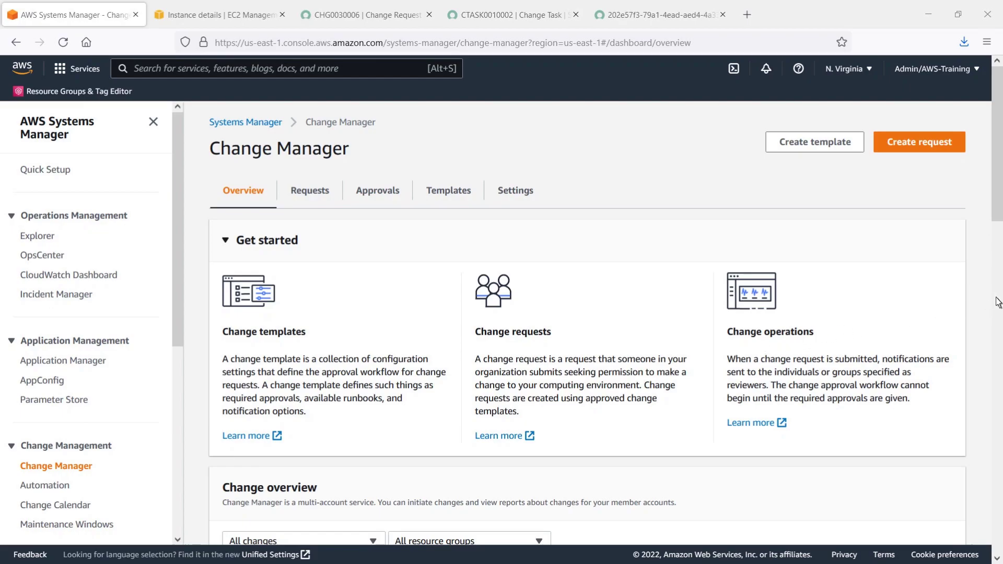
scroll(996, 302, down, 4)
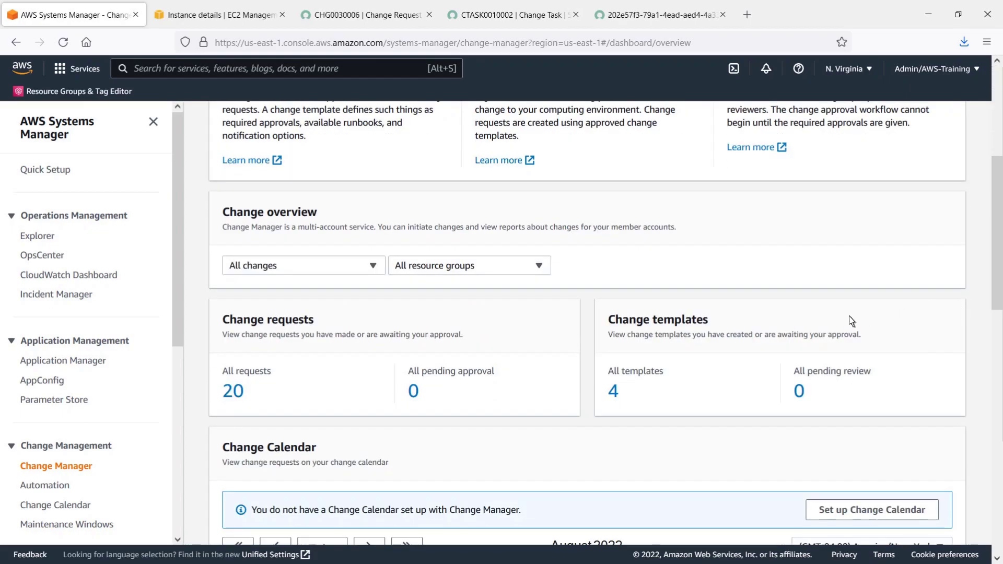
click(233, 391)
scroll(996, 462, down, 2)
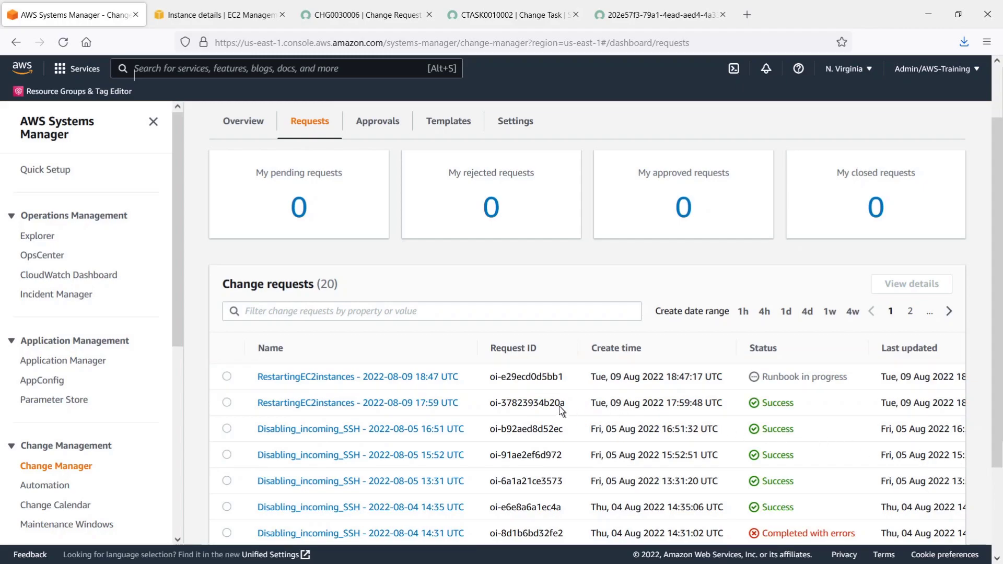
click(358, 377)
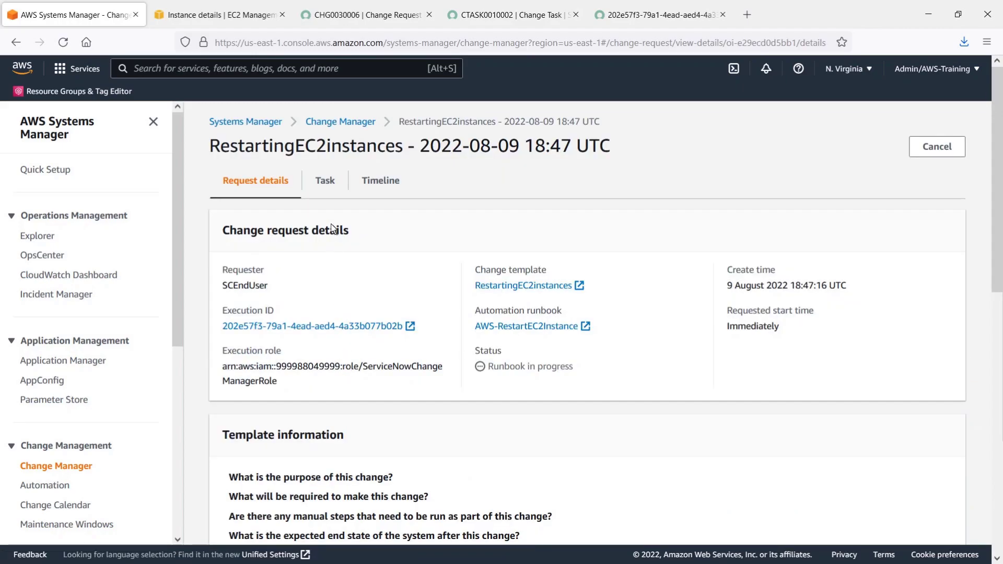
- Review the request's Task, Timeline and Request details tabs to check runbook progress
click(324, 181)
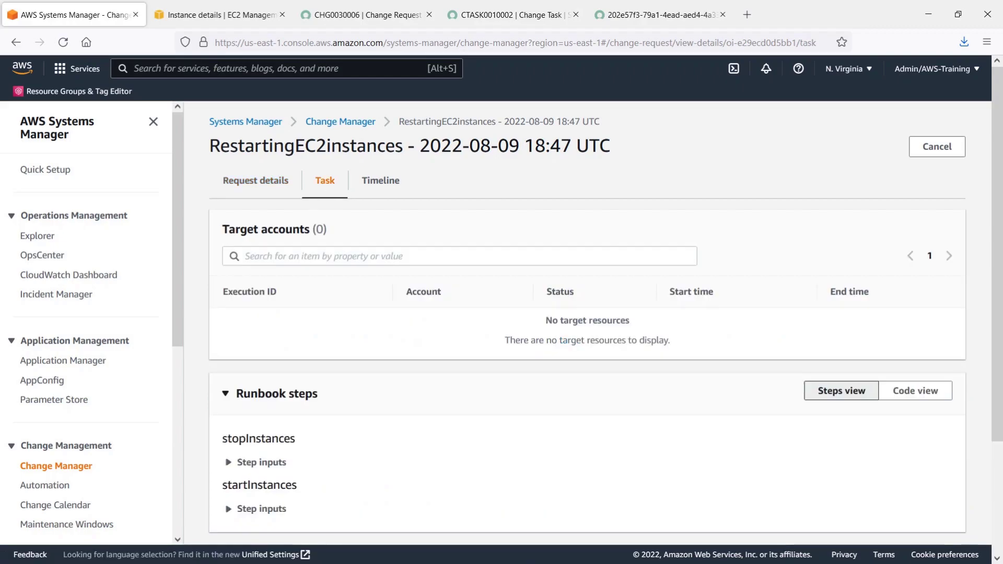
click(372, 182)
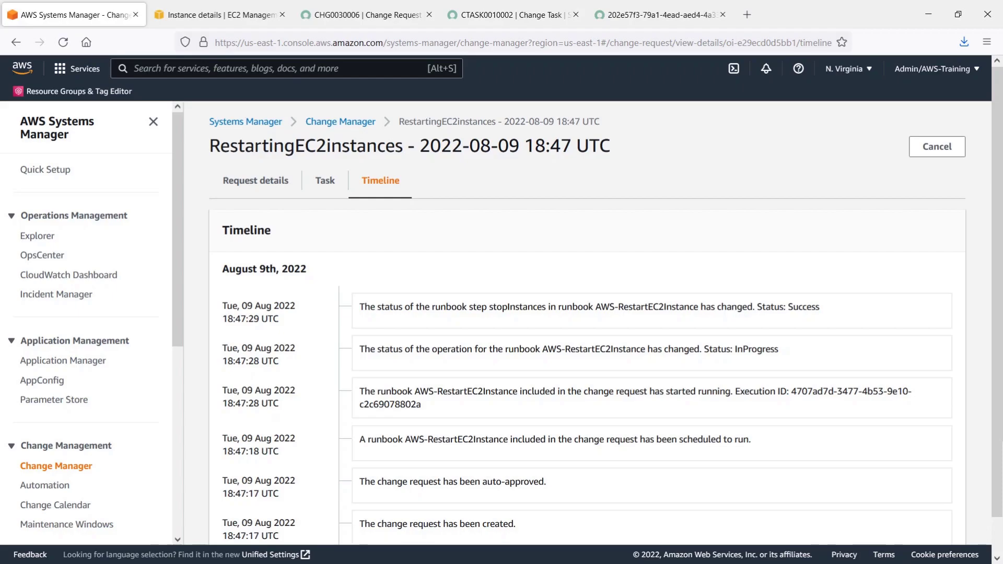
click(276, 187)
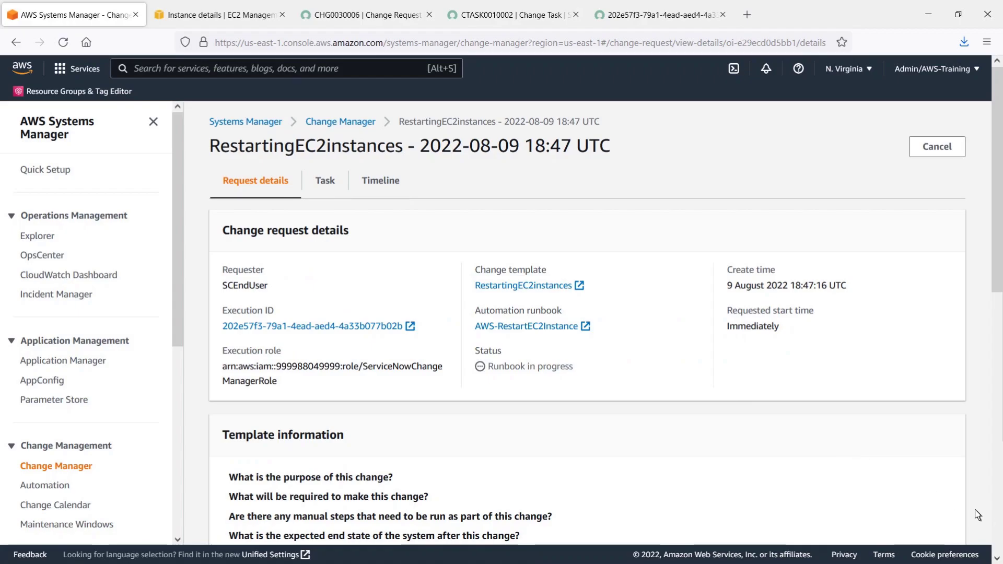
scroll(979, 517, down, 3)
scroll(588, 314, down, 3)
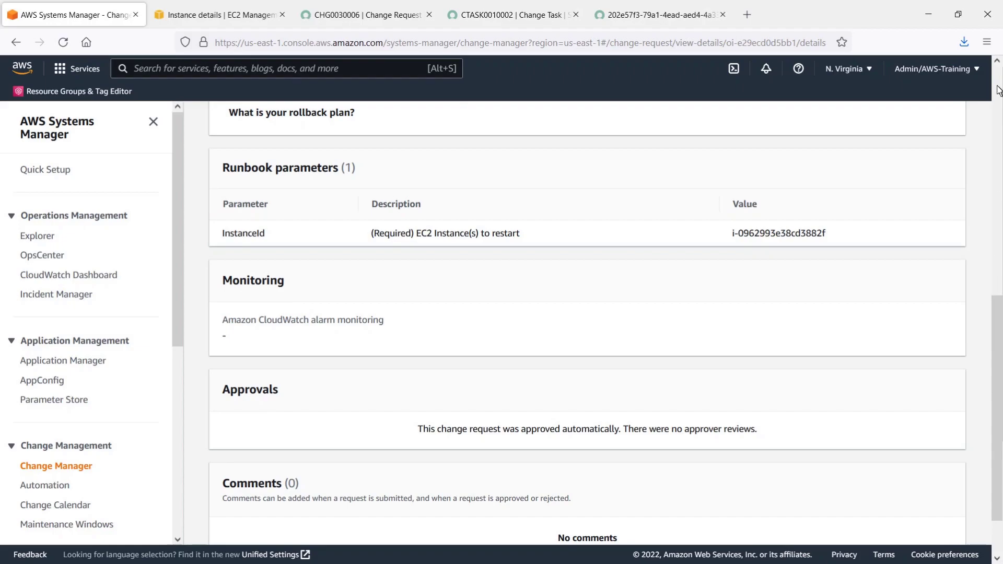
click(1000, 85)
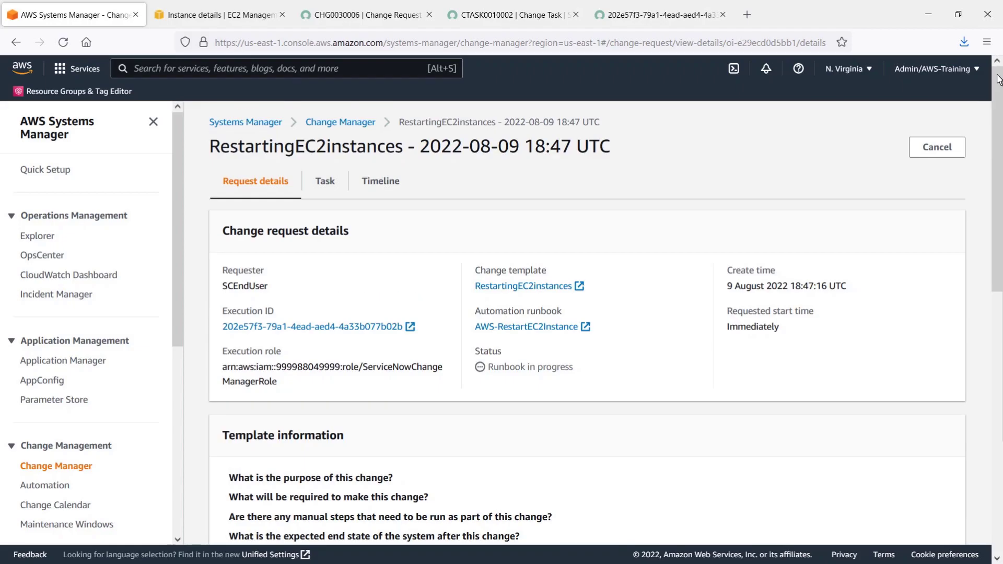
- Confirm the EC2 instance is Running and the Change Manager request shows Success, then check ServiceNow's automation execution
click(219, 14)
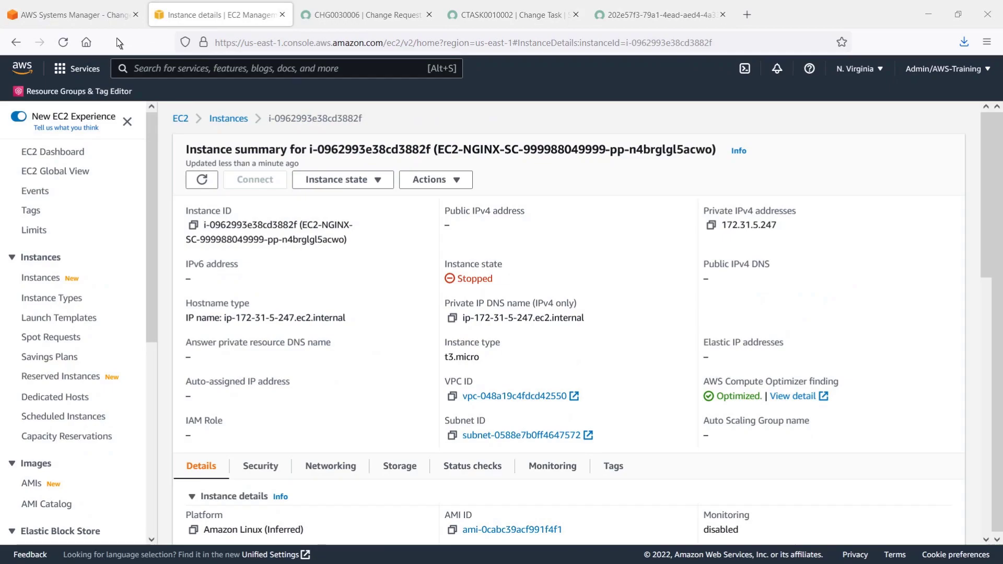
click(63, 42)
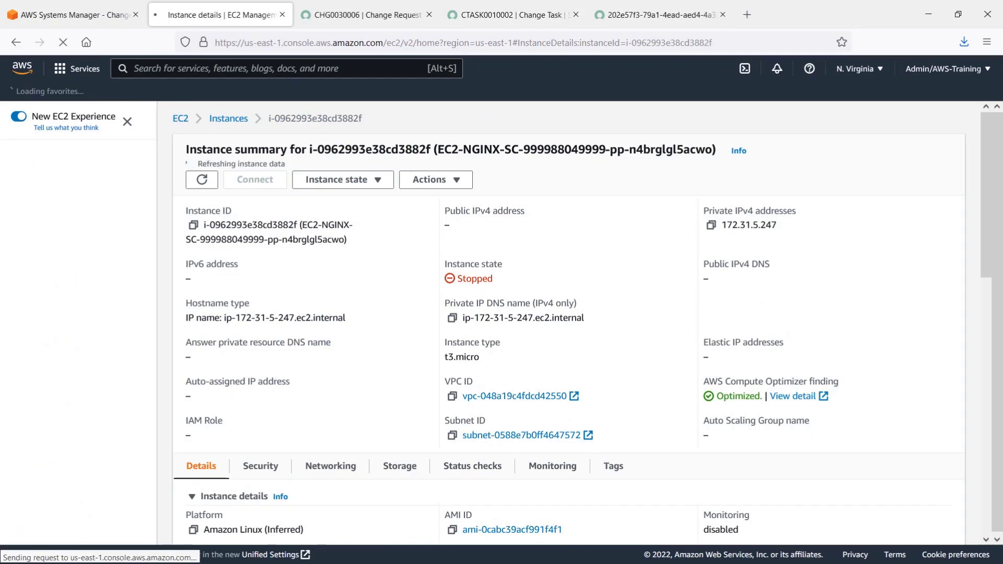
click(78, 18)
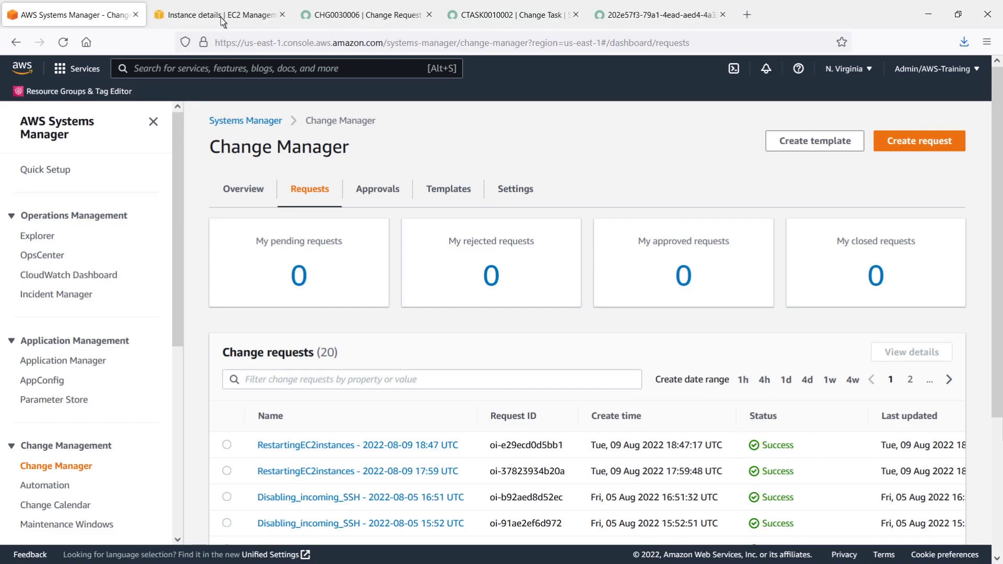
click(654, 16)
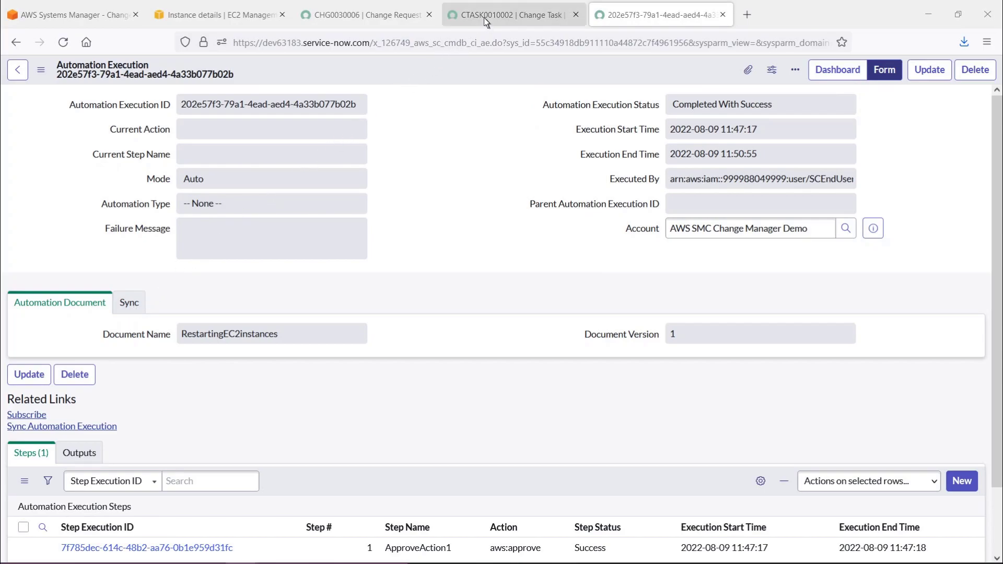
- Verify change task CTASK0010002 and change request CHG0030006 both read Closed
click(484, 18)
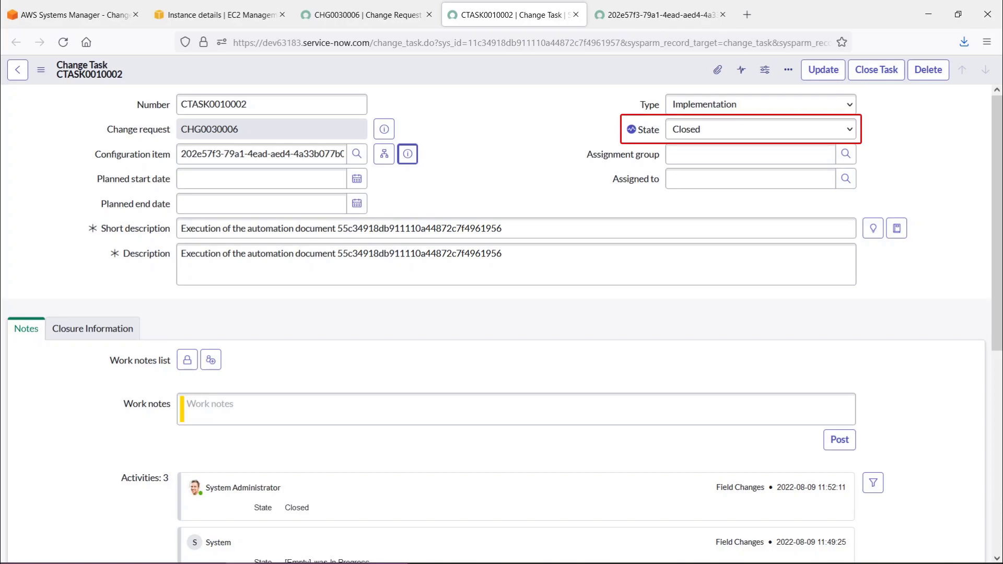
click(388, 15)
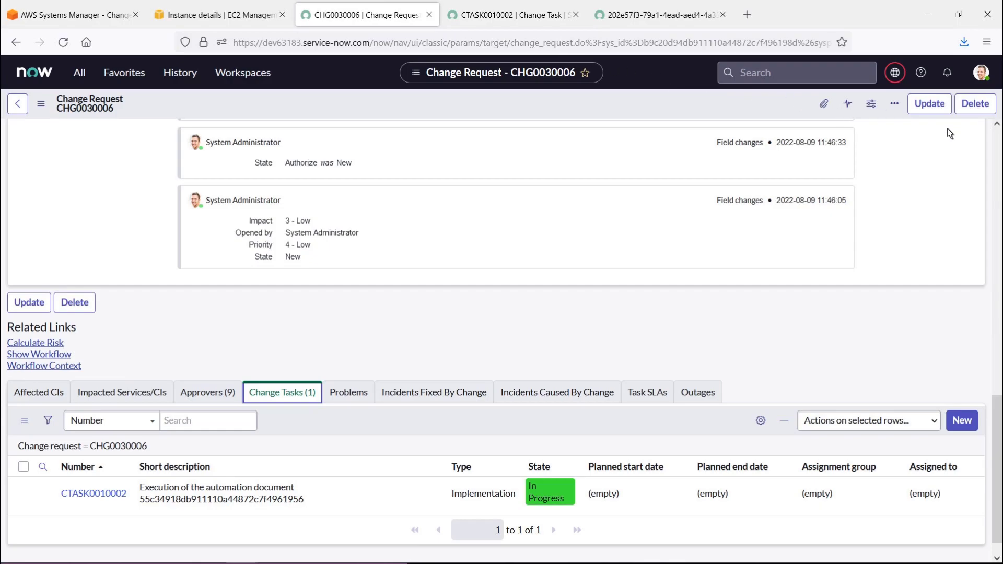
click(997, 143)
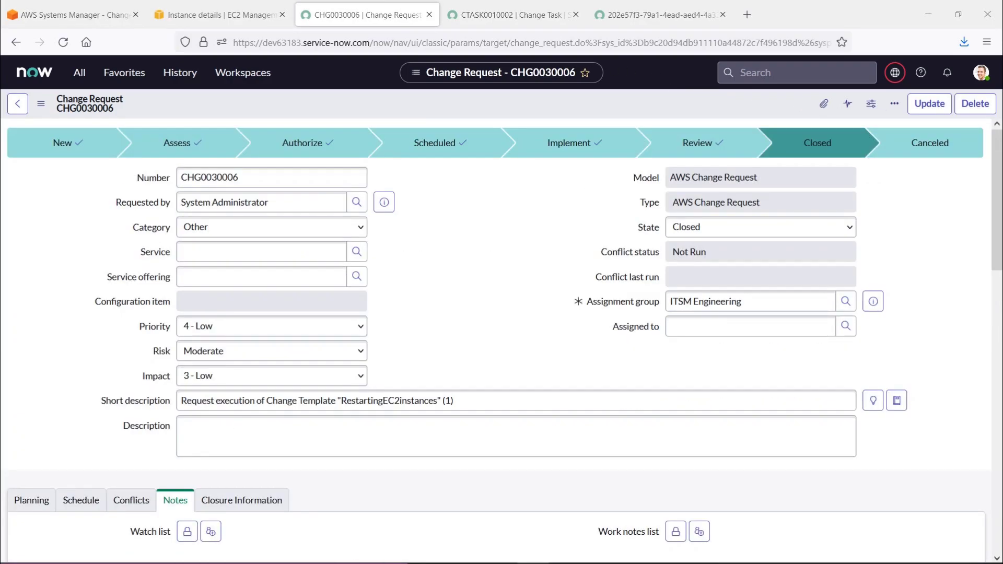